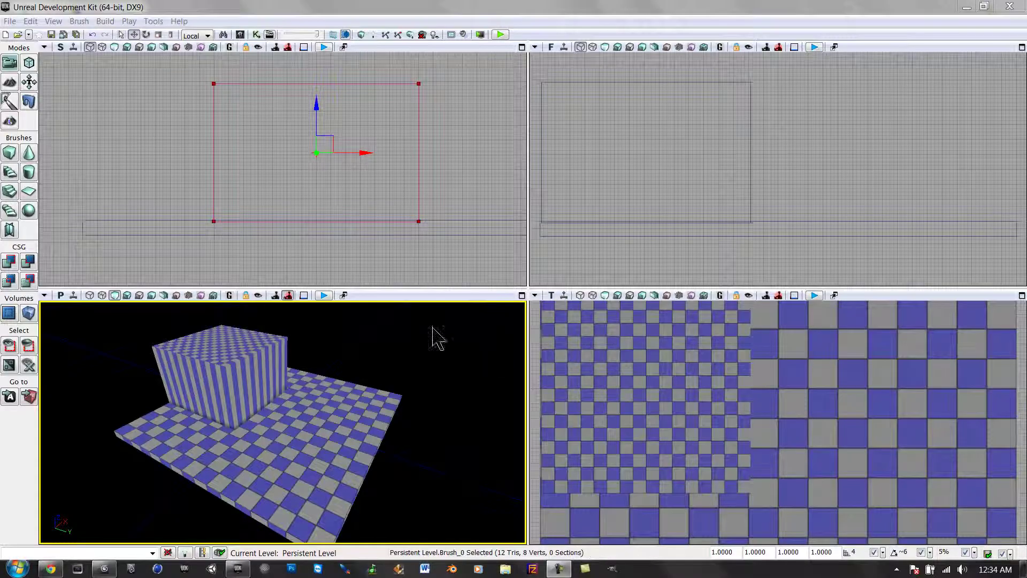
scroll(357, 403, "down", 5)
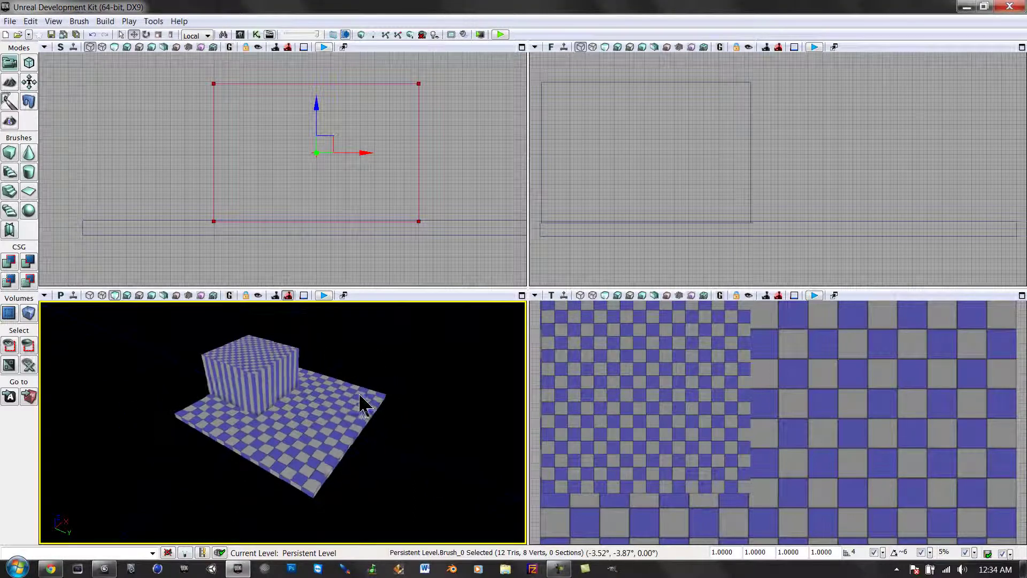
scroll(413, 378, "up", 5)
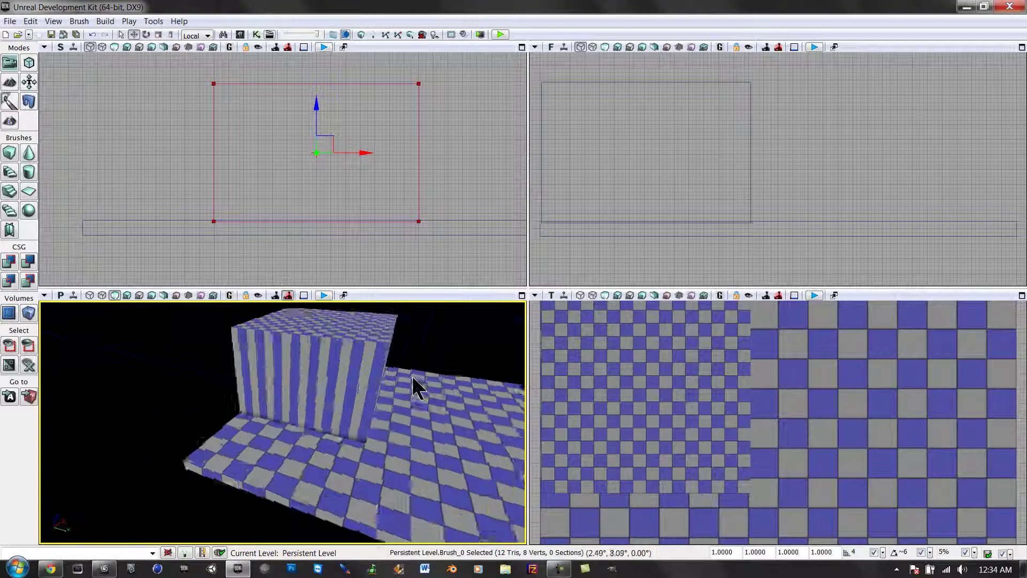
left_click_drag(418, 385, 43, 353)
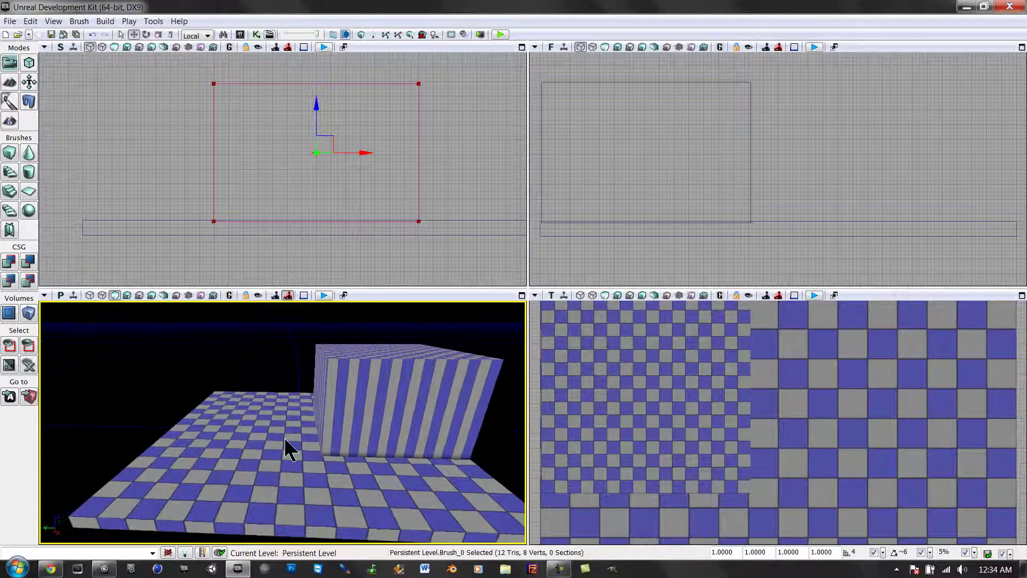
left_click(389, 352)
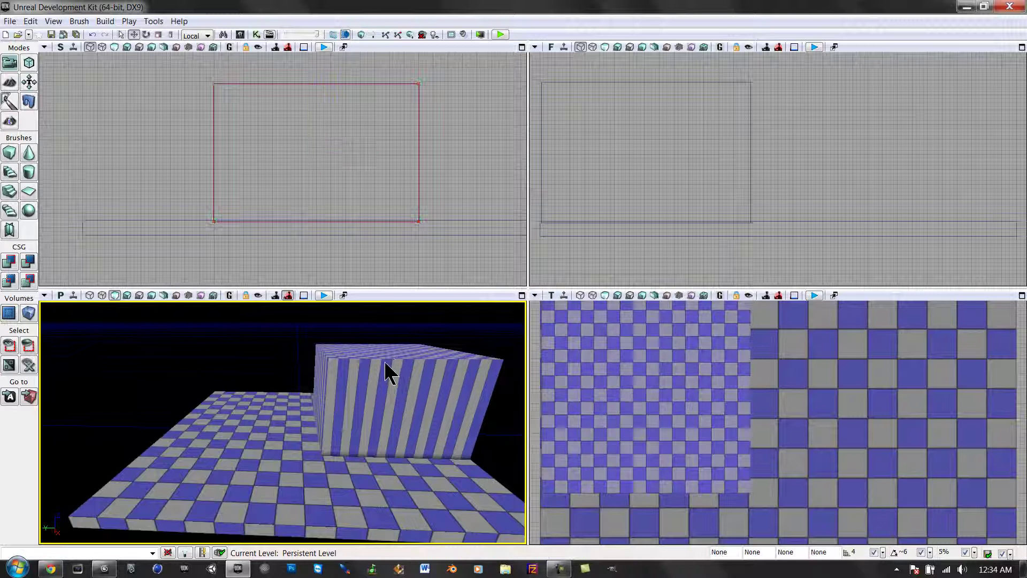
left_click_drag(316, 328, 525, 380)
Open the Actor Classes browser and list the actor classes by category.
left_click(53, 21)
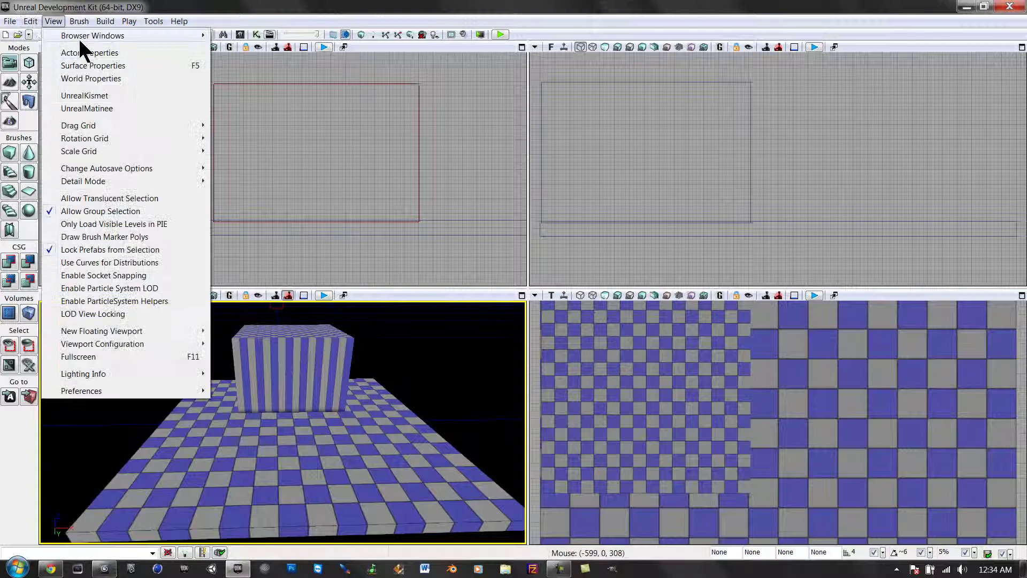
mouse_move(83, 34)
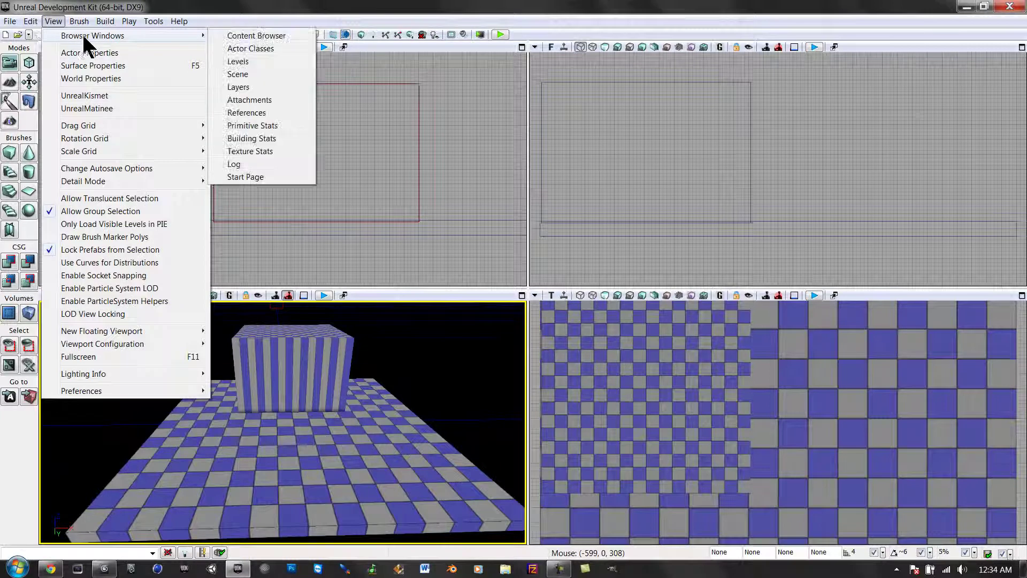
left_click(256, 45)
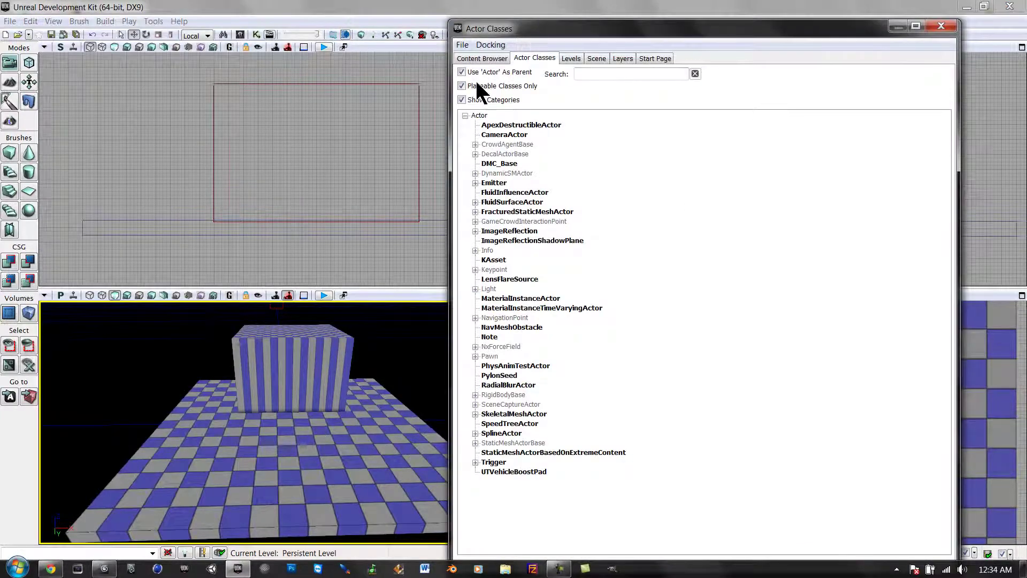
left_click(465, 115)
left_click(465, 116)
left_click(462, 100)
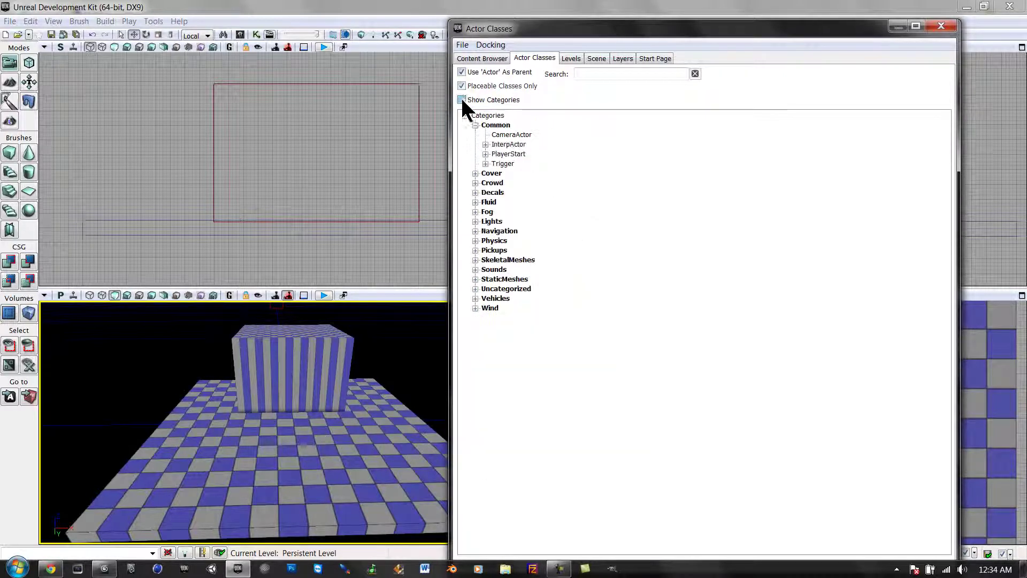
Choose UTJumpPad from the Navigation category as the actor class to place and close the browser.
left_click(475, 125)
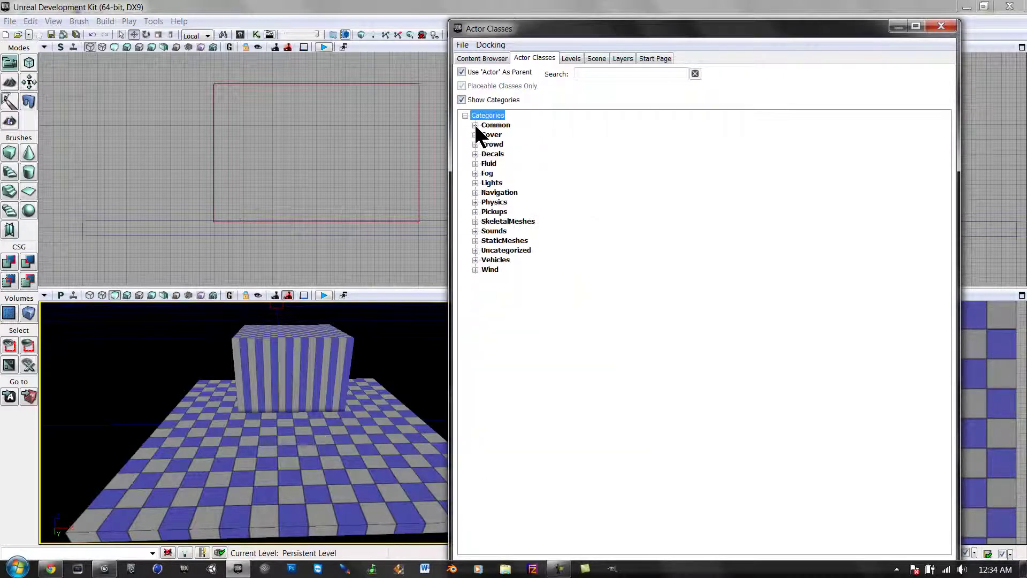
left_click(475, 212)
left_click(476, 212)
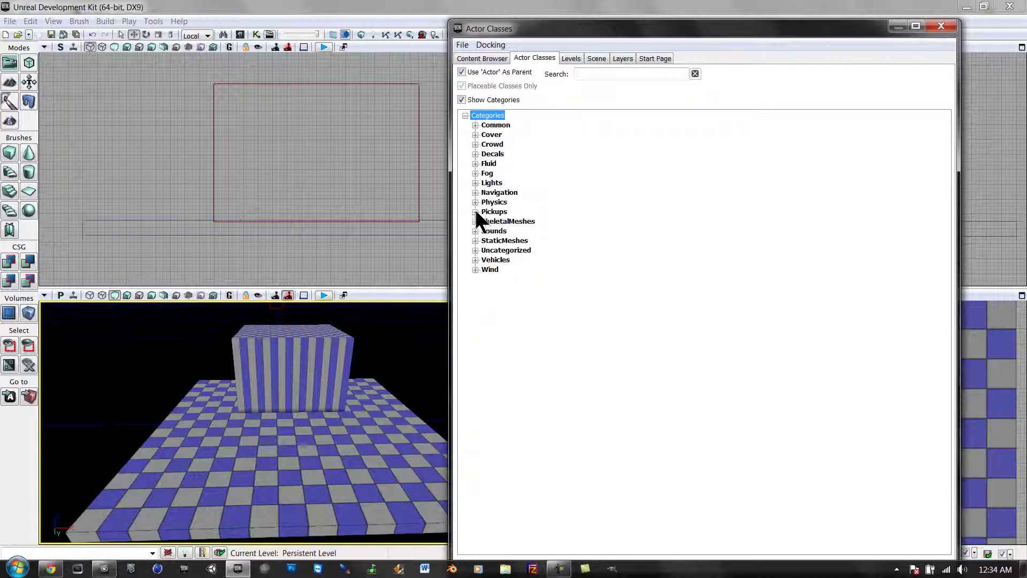
left_click(557, 569)
left_click(945, 521)
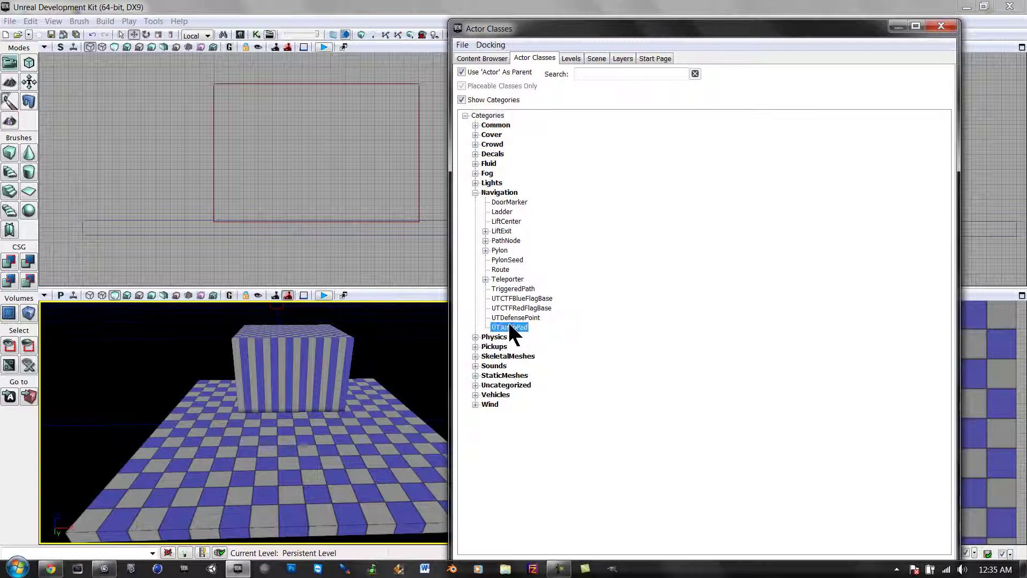
left_click(941, 26)
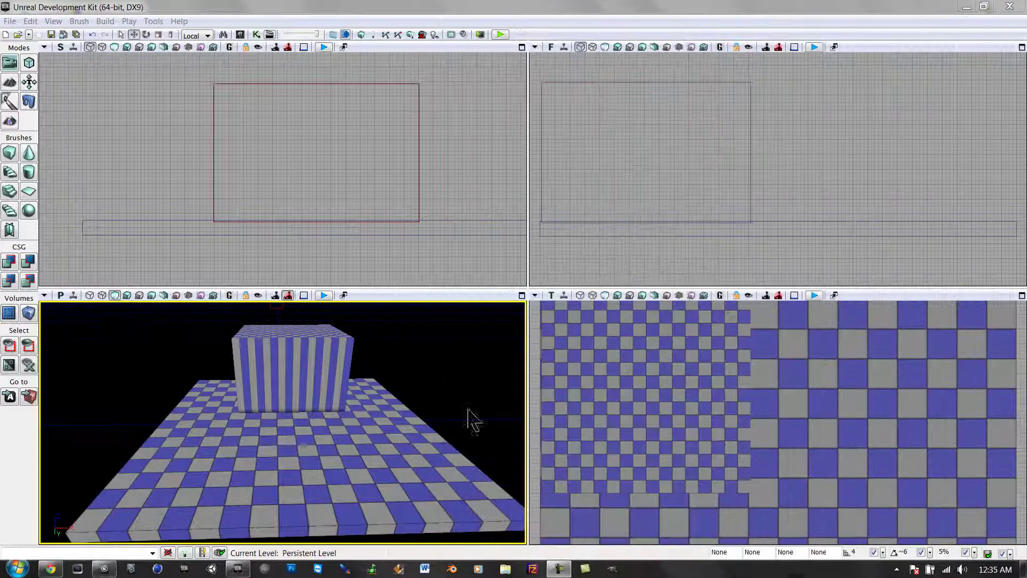
Add a UTJumpPad on the floor beside the box and move it slightly away from the box.
right_click(293, 418)
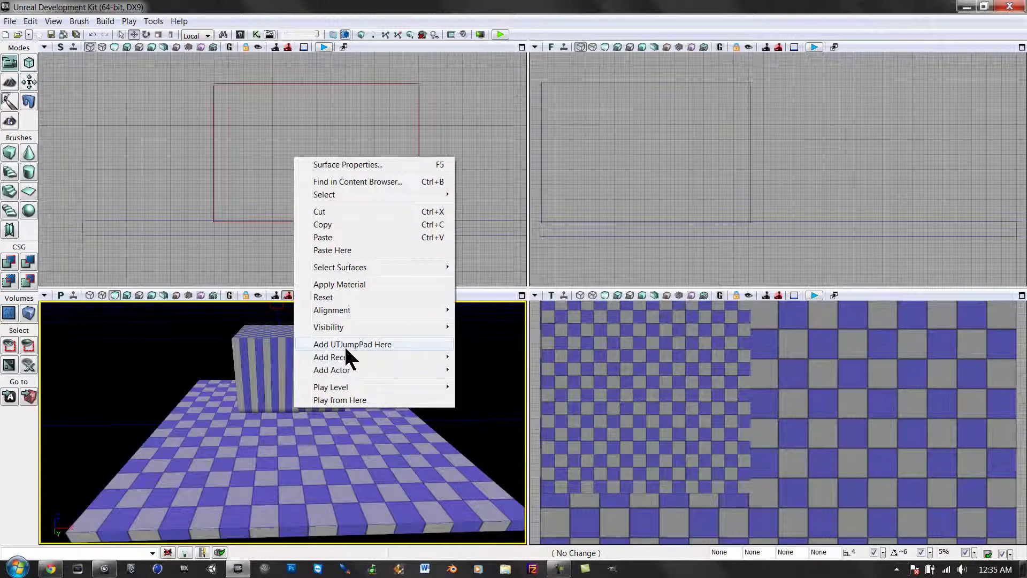
left_click(383, 344)
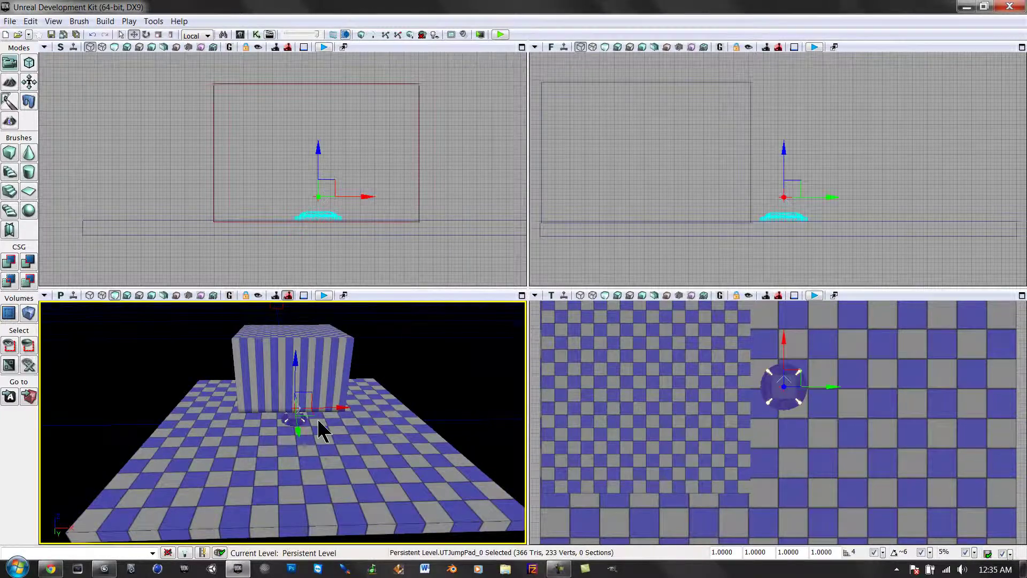
right_click_drag(316, 419, 449, 426)
left_click_drag(449, 428, 489, 448)
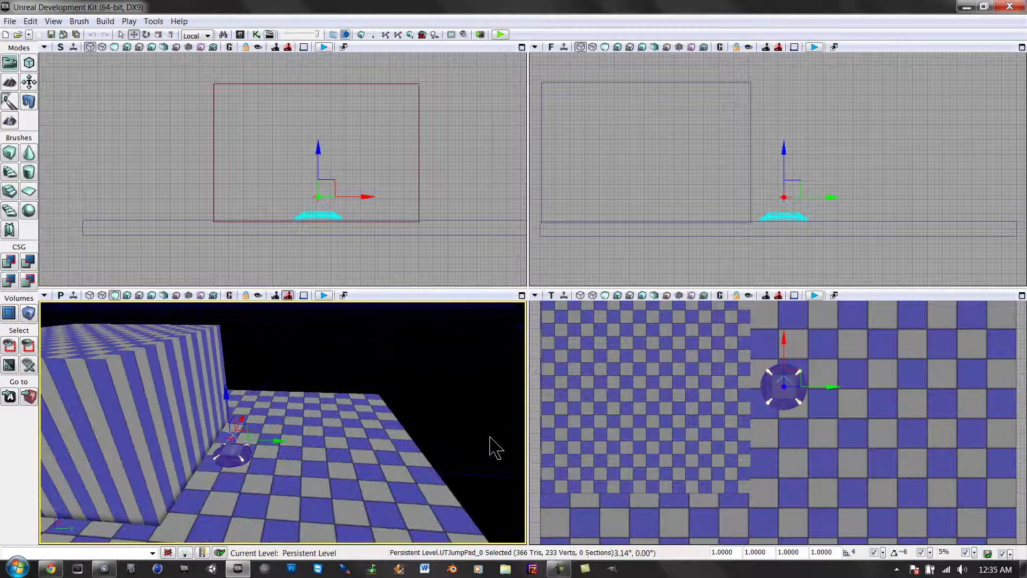
left_click_drag(278, 452, 328, 463)
Add a PathNode on top of the box near the jump pad and move it slightly inward from the edge.
right_click_drag(328, 463, 335, 431)
left_click_drag(335, 431, 321, 438)
right_click(234, 412)
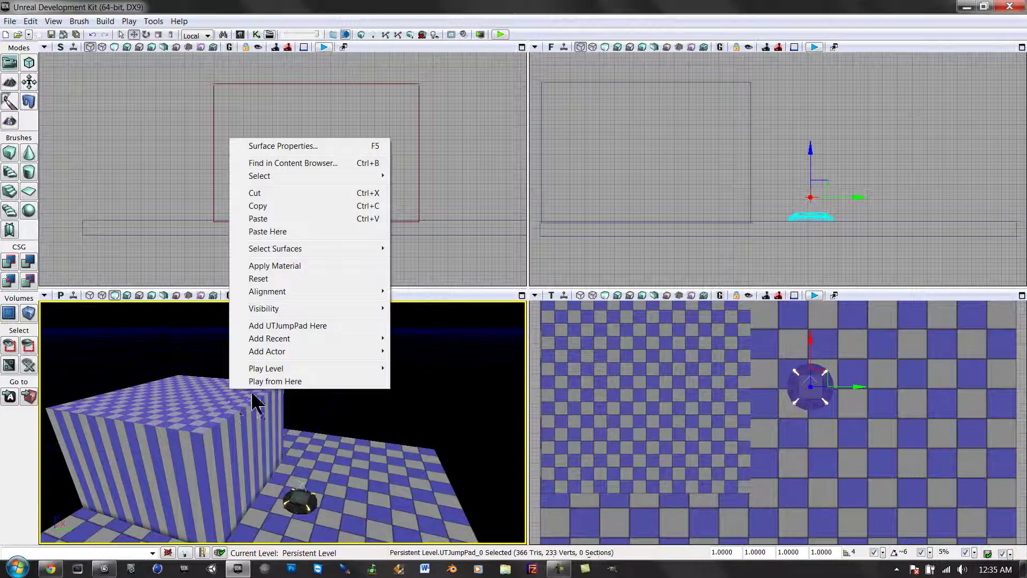
mouse_move(291, 351)
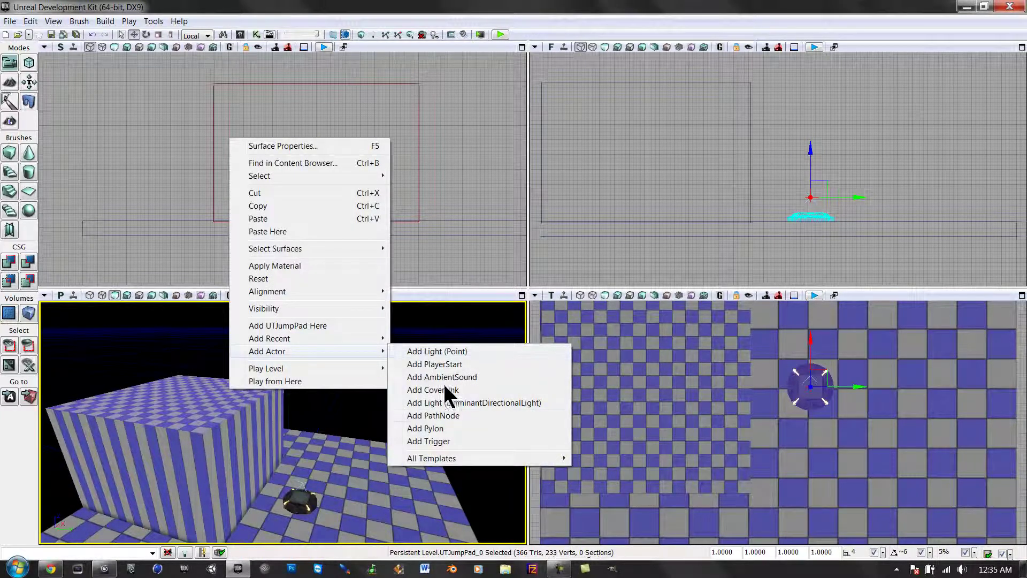
left_click(442, 415)
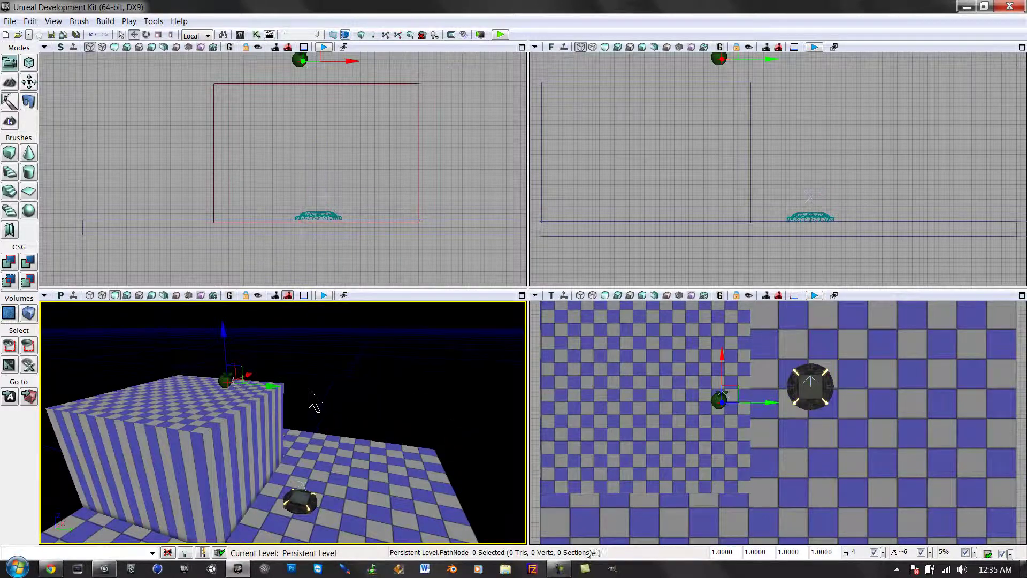
mouse_move(316, 399)
left_mouse_down()
mouse_move(381, 419)
mouse_move(305, 395)
left_mouse_up()
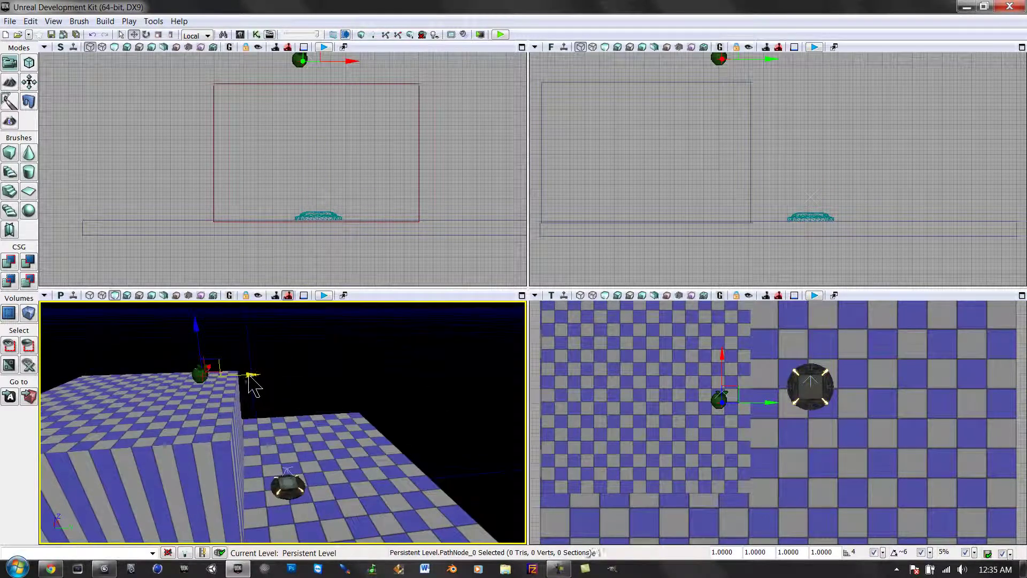
left_click_drag(249, 375, 242, 377)
mouse_move(282, 395)
right_mouse_down()
mouse_move(284, 426)
mouse_move(282, 395)
right_mouse_up()
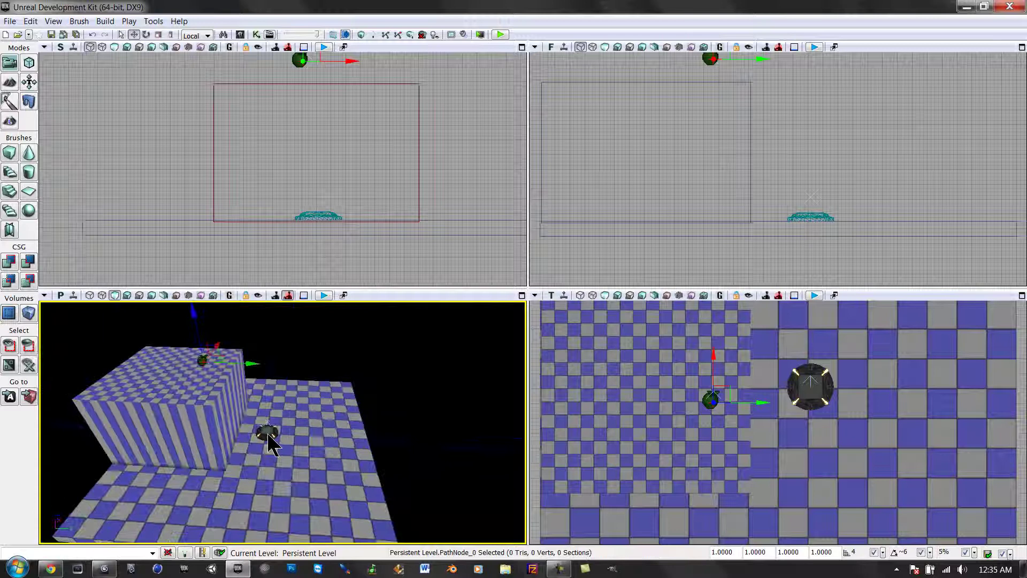
Set the jump pad's Jump Target to pathnode_0 in its UDKJump Pad properties and close the properties window.
left_click(269, 441)
right_click(269, 442)
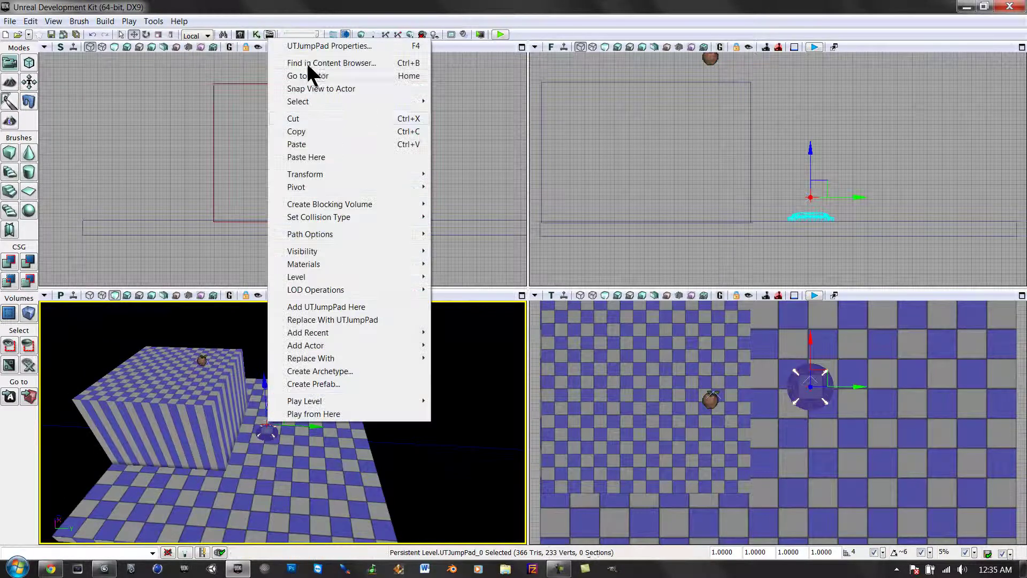
left_click(309, 46)
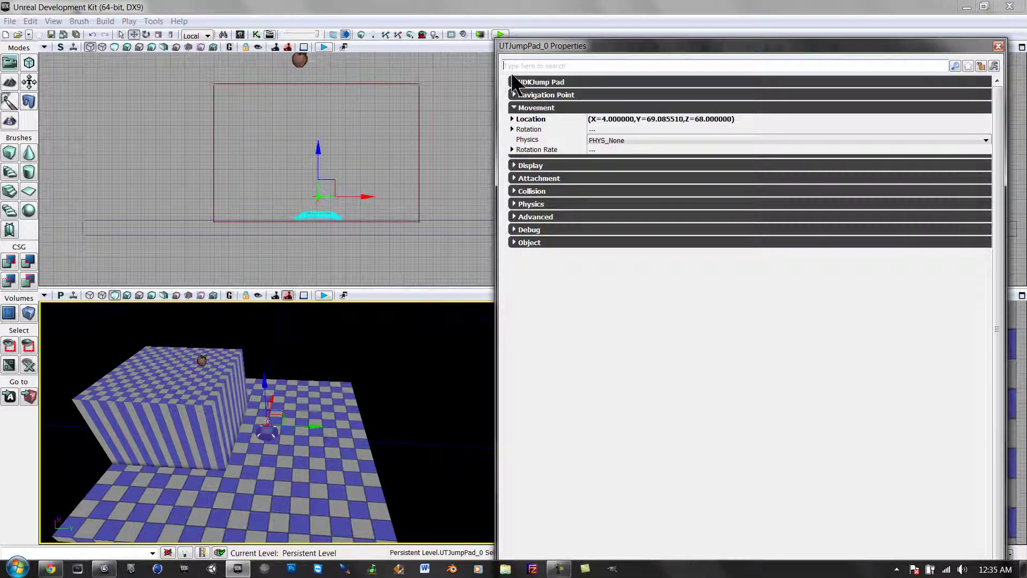
left_click(532, 108)
left_click(541, 81)
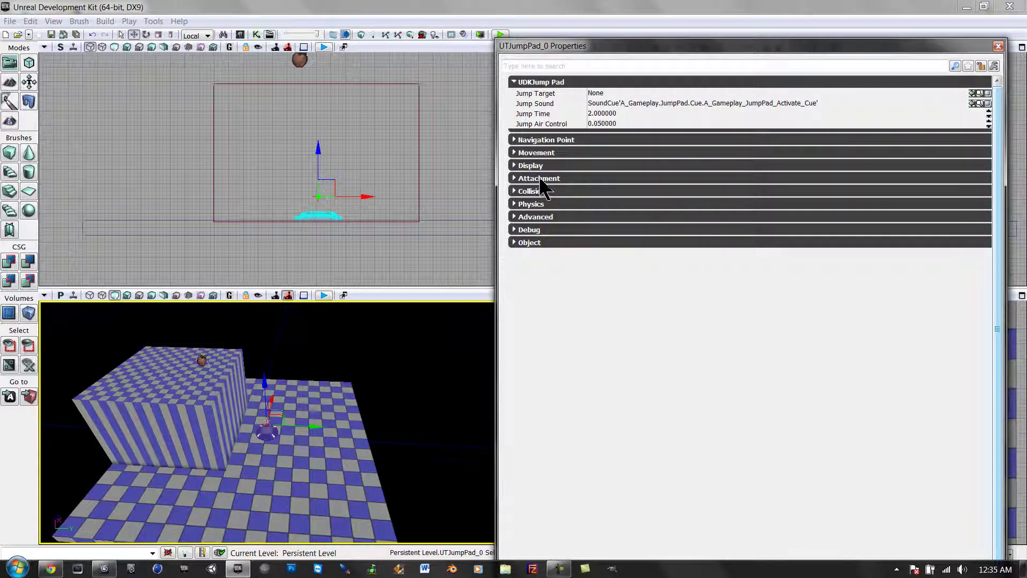
left_click(611, 92)
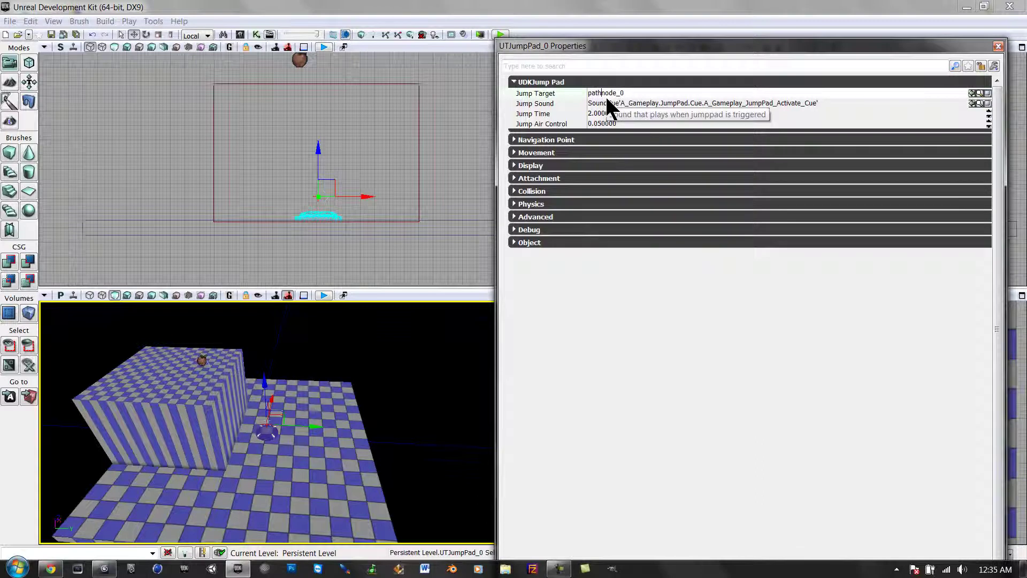
key("Return")
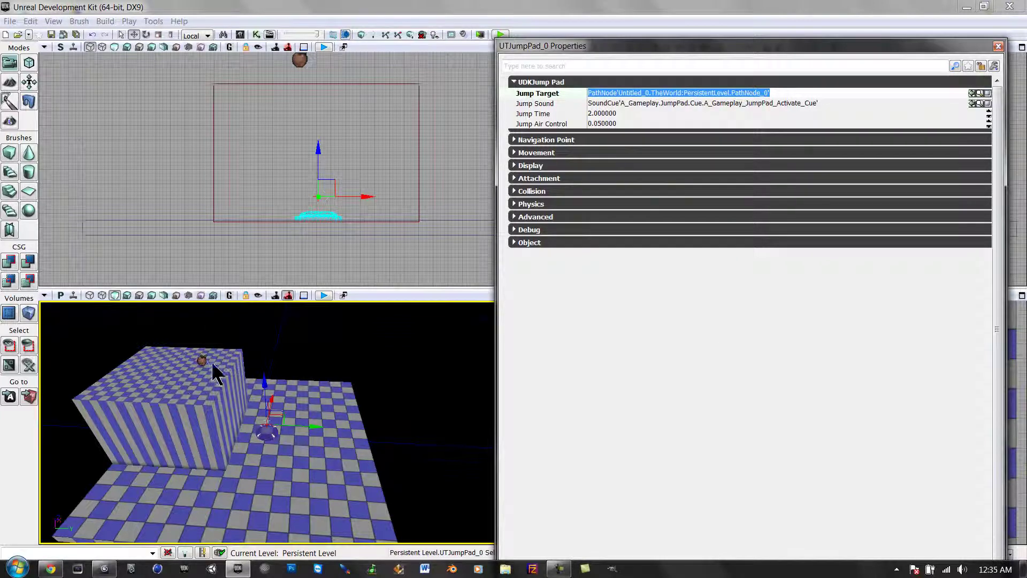
left_click(208, 363)
left_click(828, 47)
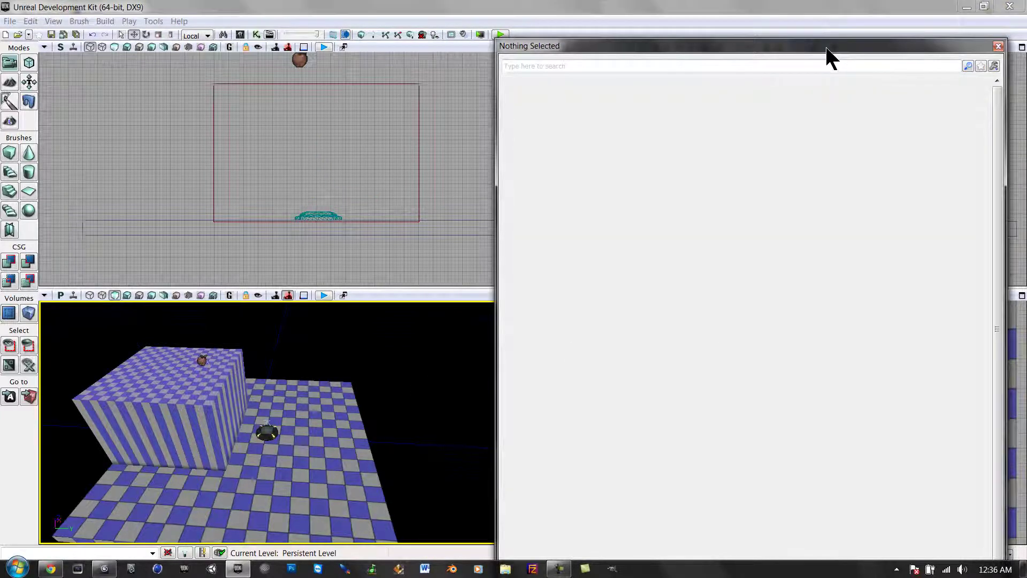
left_click(998, 47)
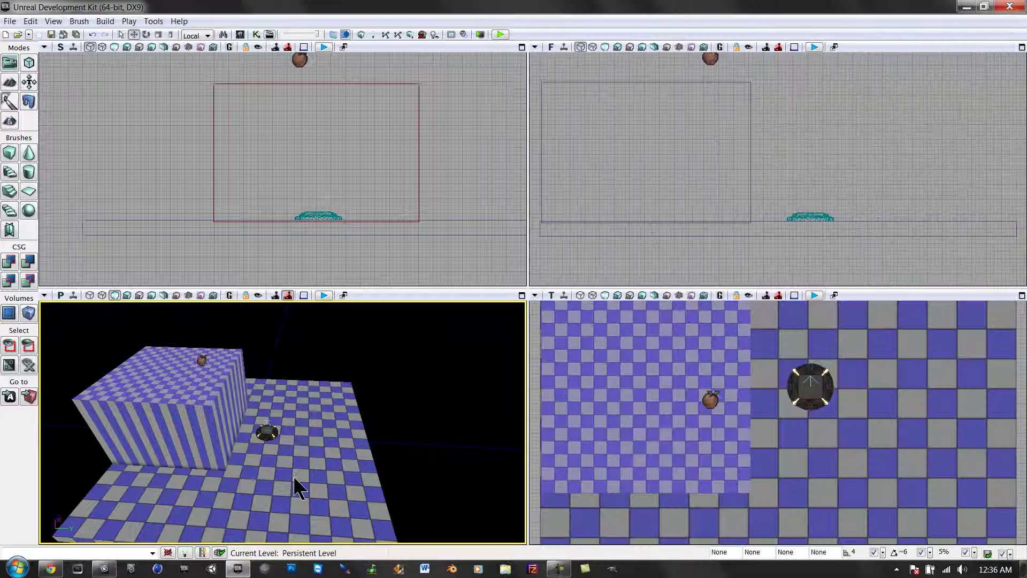
Play the level from the floor near the jump pad to test it, and end the preview.
right_click(309, 477)
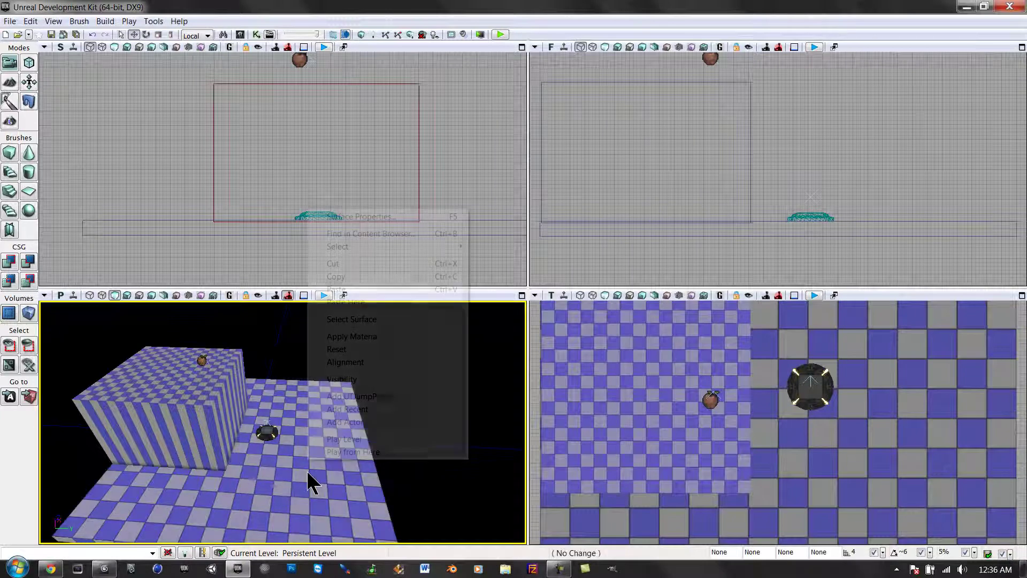
left_click(333, 452)
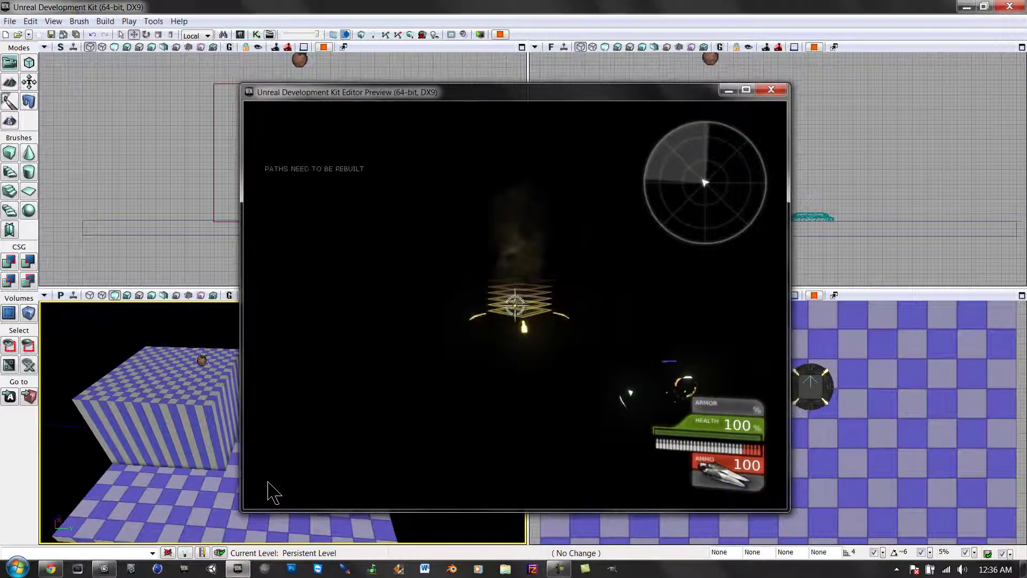
key("Escape")
Build the map, dismiss the build results, and switch the Top viewport to wireframe display.
left_click(411, 34)
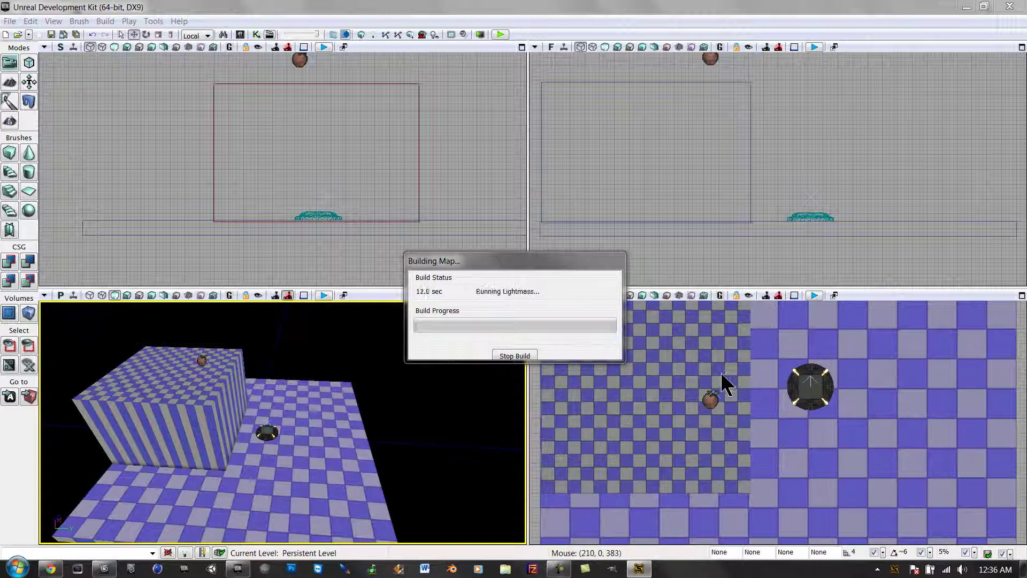
left_click(695, 284)
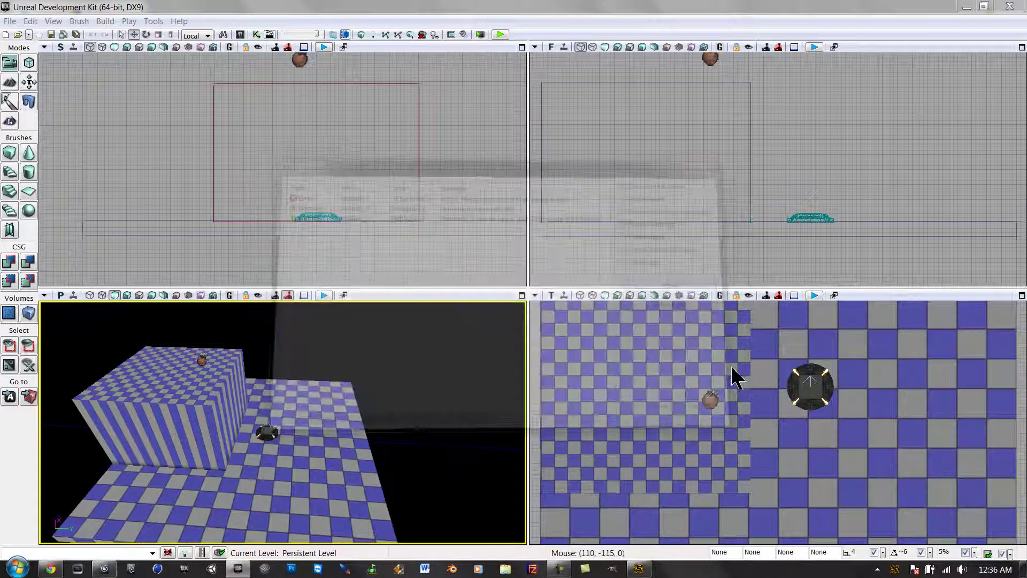
left_click_drag(746, 419, 739, 429)
scroll(741, 439, "down", 4)
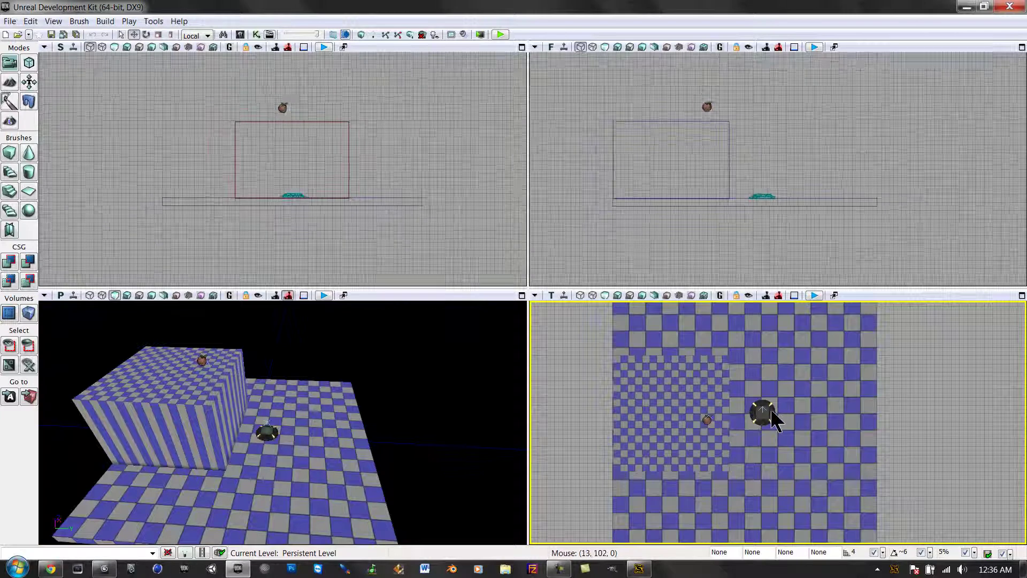
left_click(580, 295)
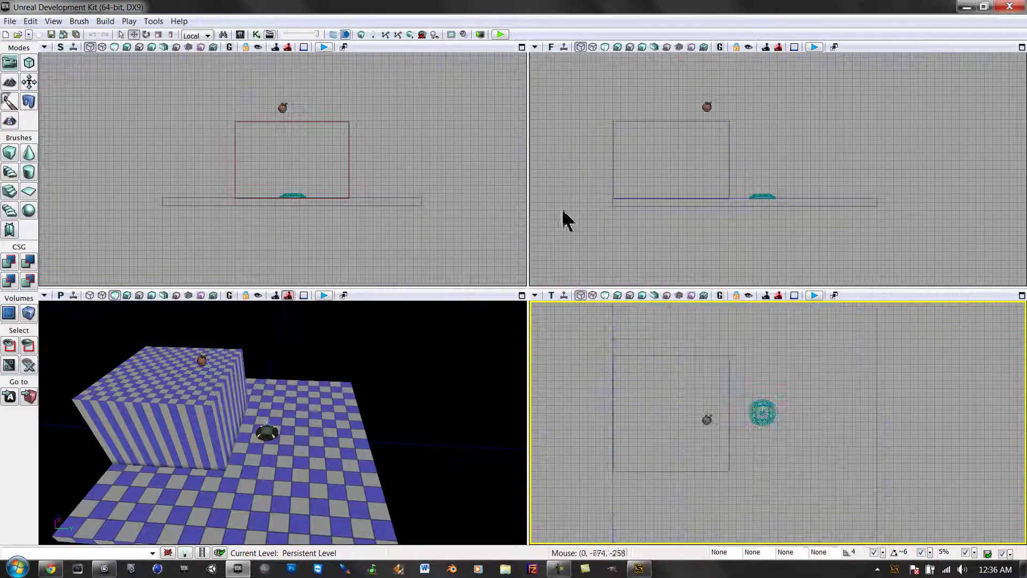
Run the rebuilt level from the floor beside the jump pad to test the jump, and exit the preview.
right_click(338, 434)
left_click(362, 420)
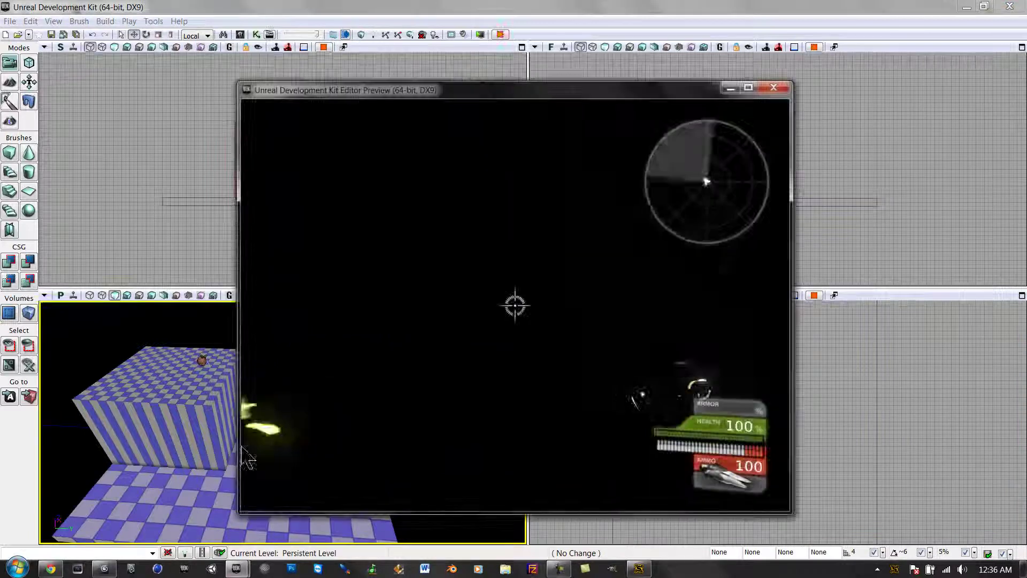
key("Escape")
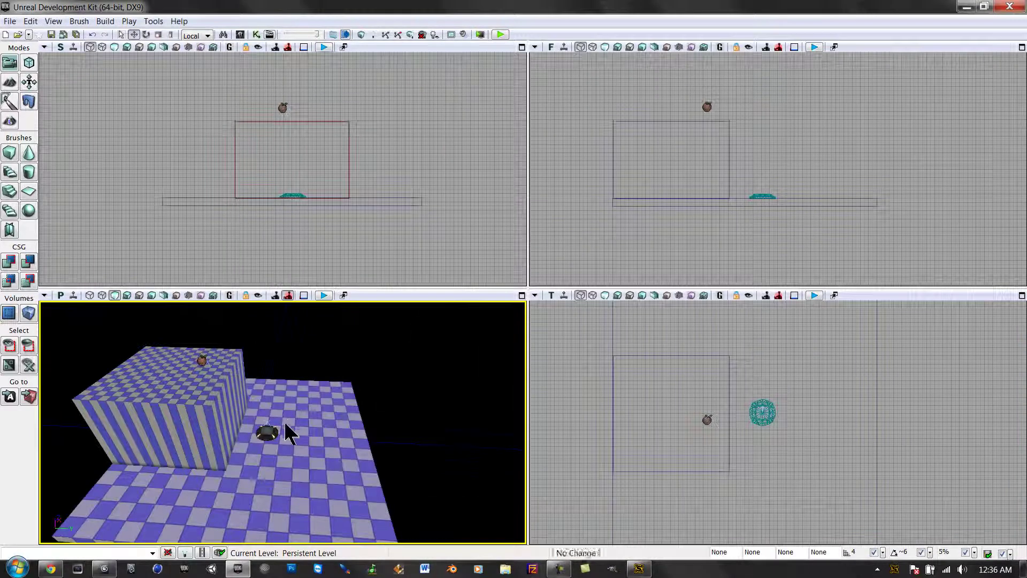
Add three point lights, one beside the box, one near the jump pad and one on top of the box, and raise each one.
right_click_drag(282, 425, 289, 422)
key("l")
left_click(266, 431)
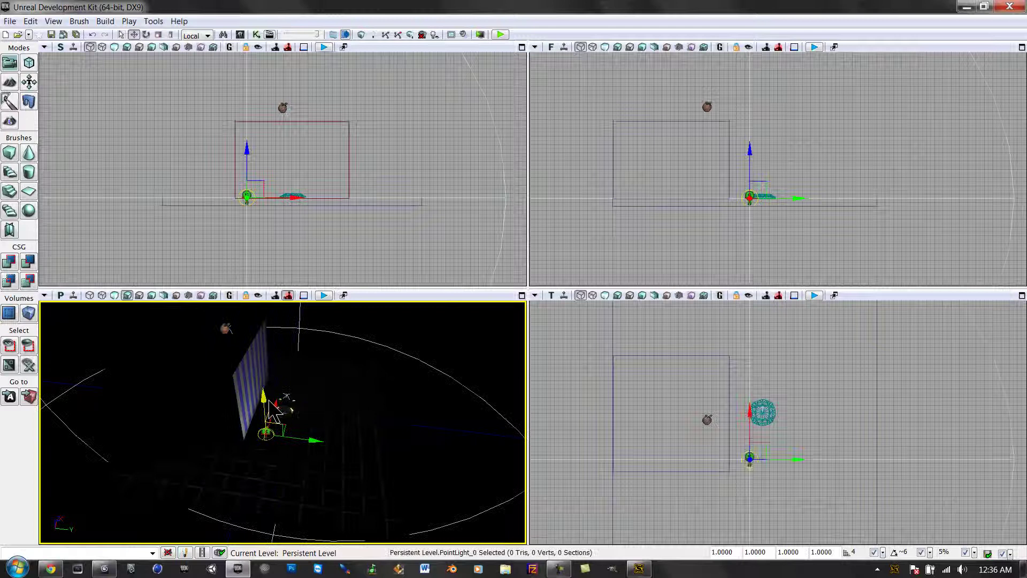
left_click_drag(266, 412, 232, 261)
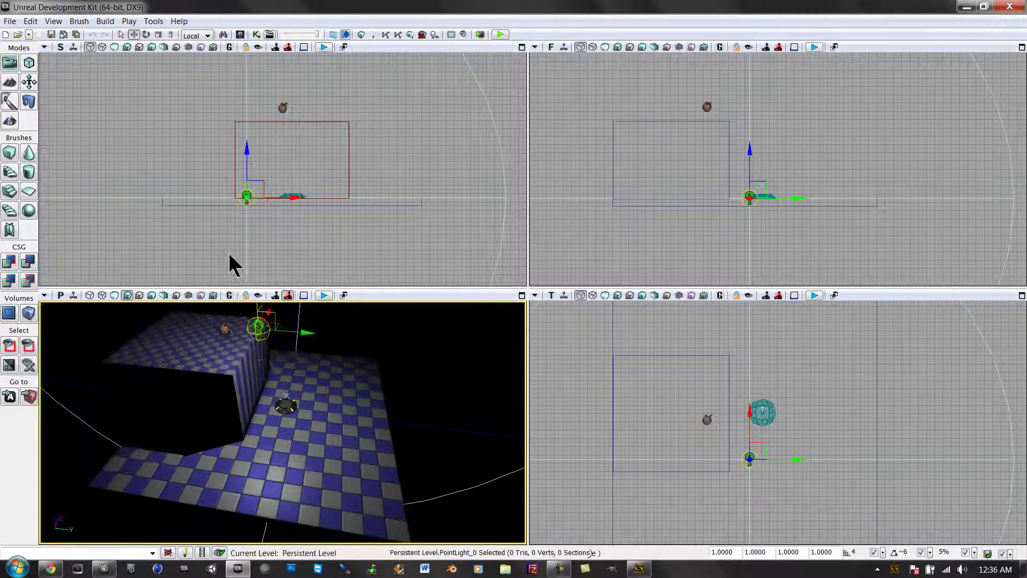
left_click(328, 456)
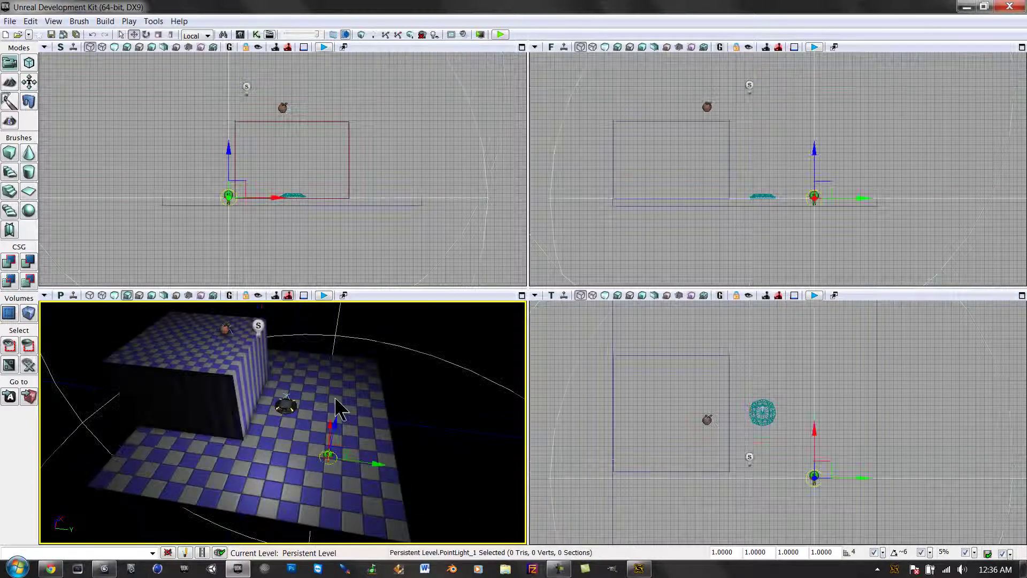
left_click_drag(335, 436, 339, 342)
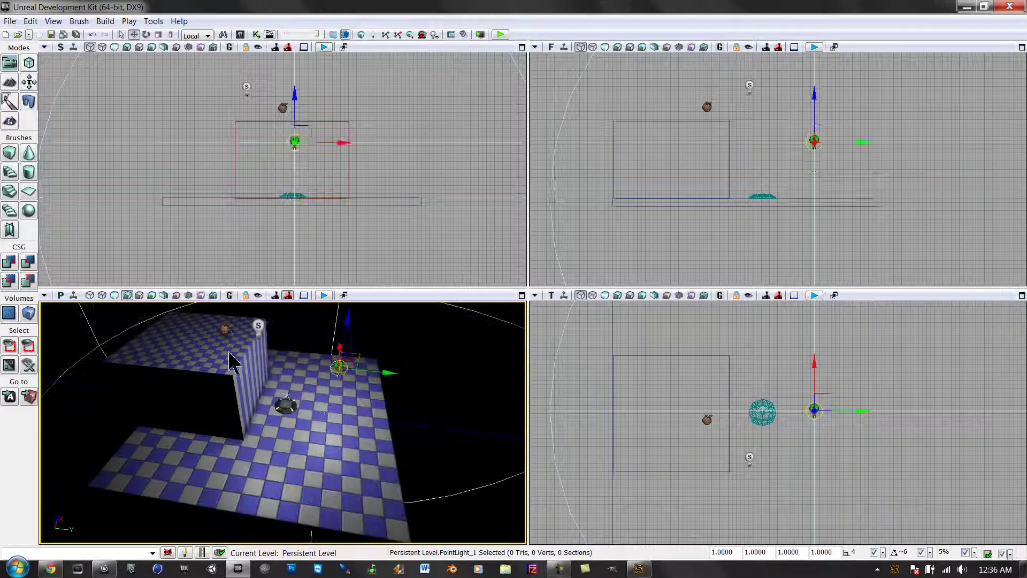
left_click(192, 359)
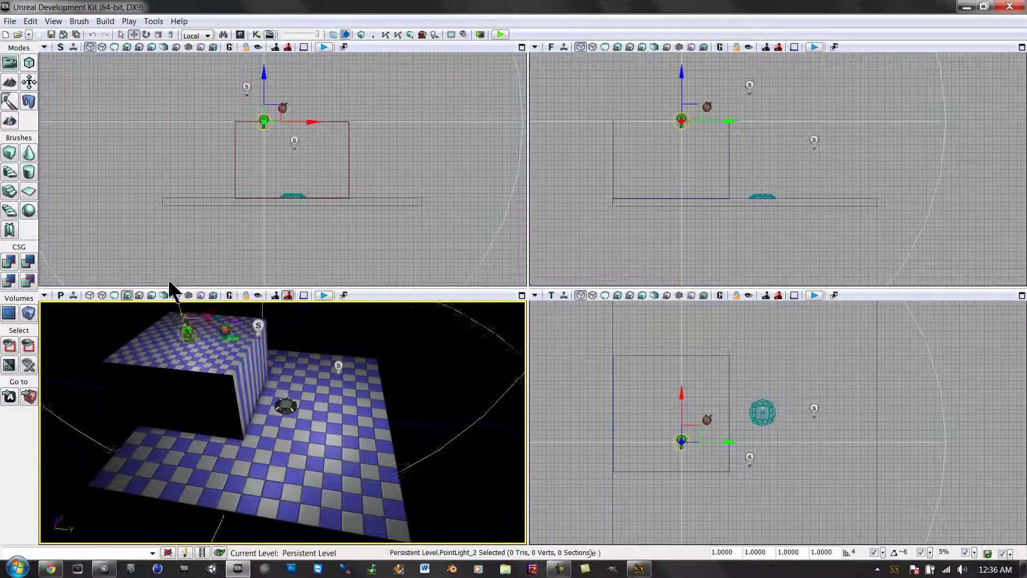
left_click_drag(167, 276, 166, 272)
Build the map with its new lighting and dismiss the build results.
right_click_drag(333, 406, 319, 395)
scroll(319, 395, "down", 3)
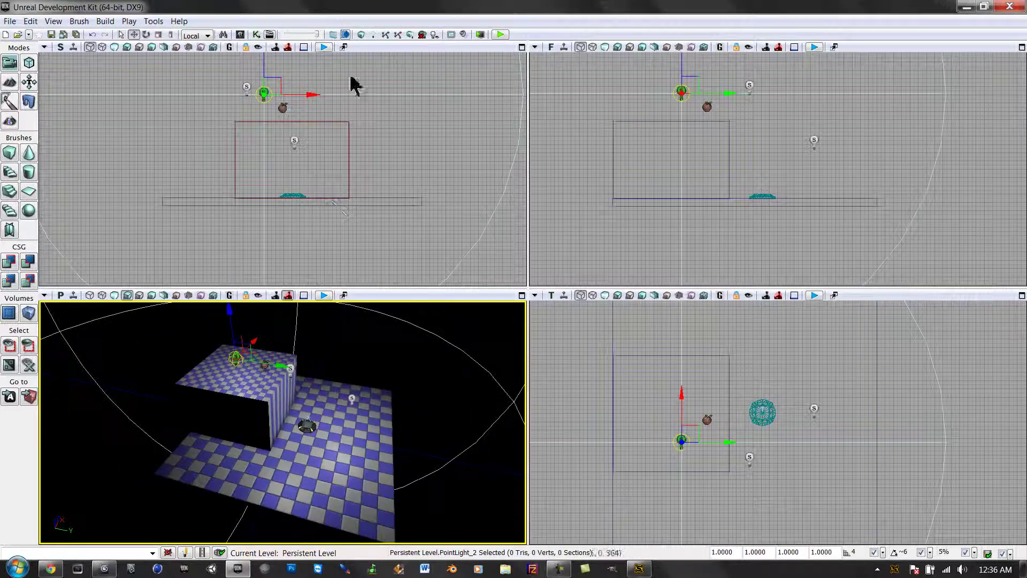
left_click(410, 34)
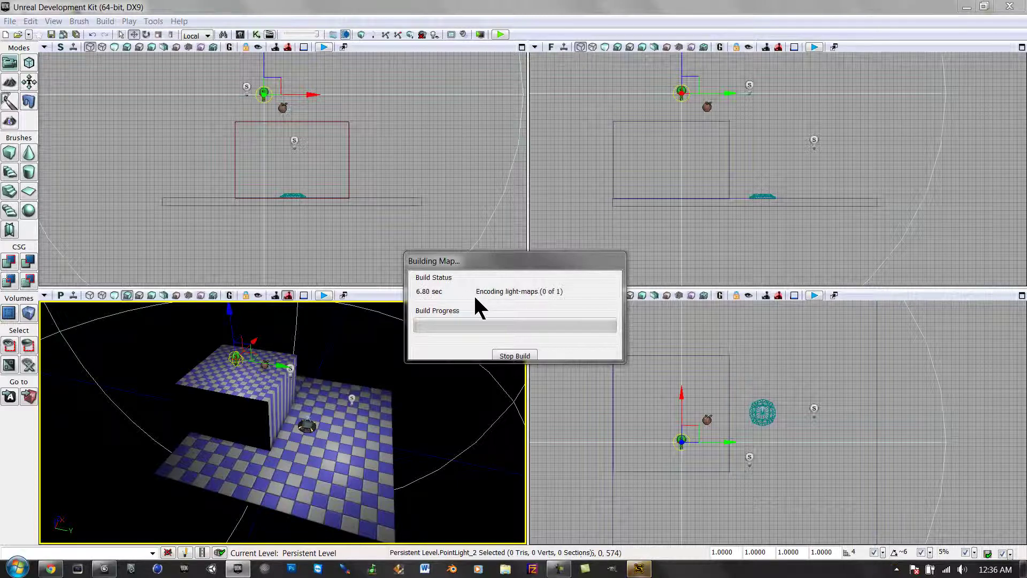
left_click(676, 284)
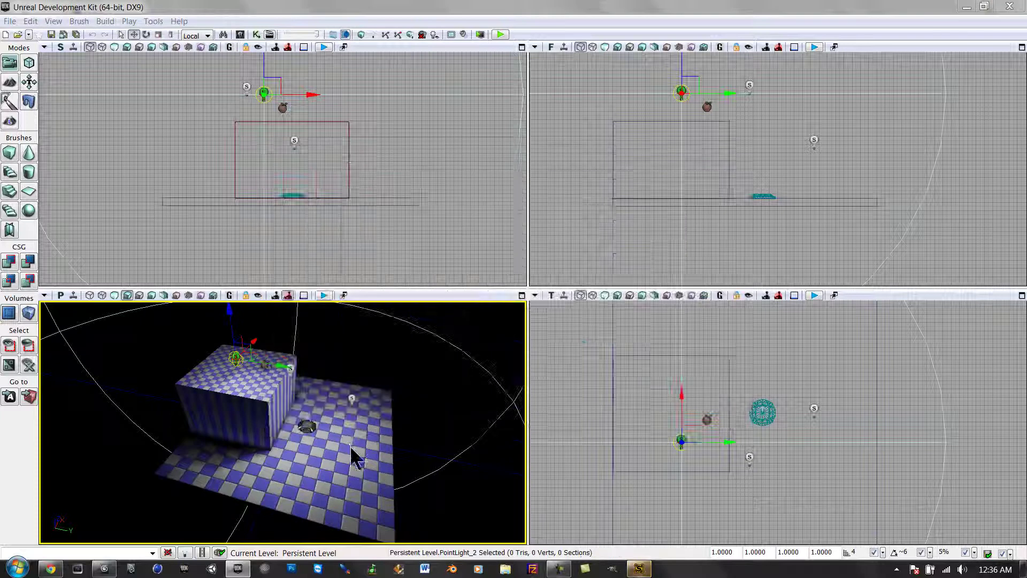
Play the lit level from the floor near the jump pad, launch onto the box, and end the preview.
right_click(351, 448)
left_click(390, 424)
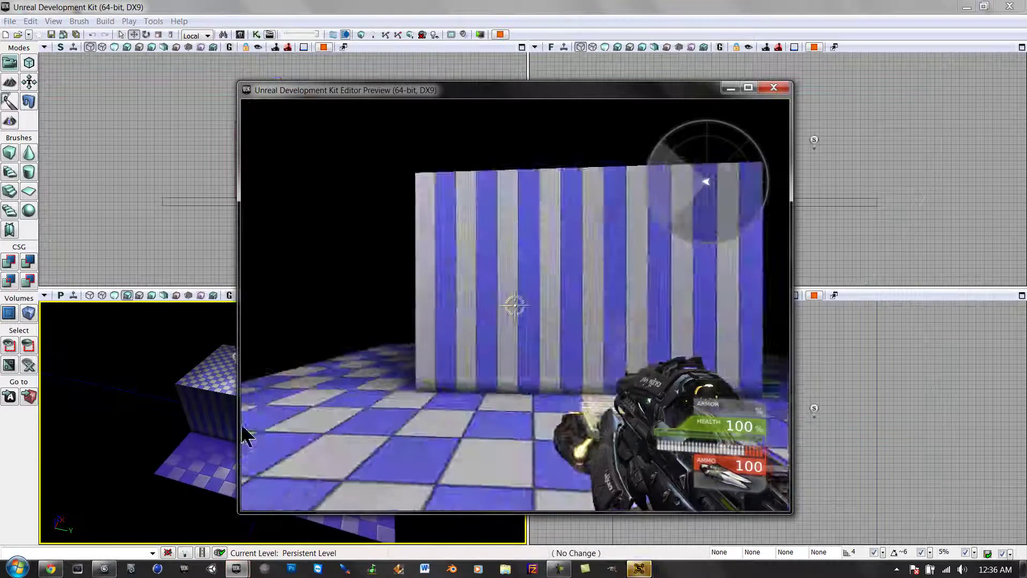
key("w")
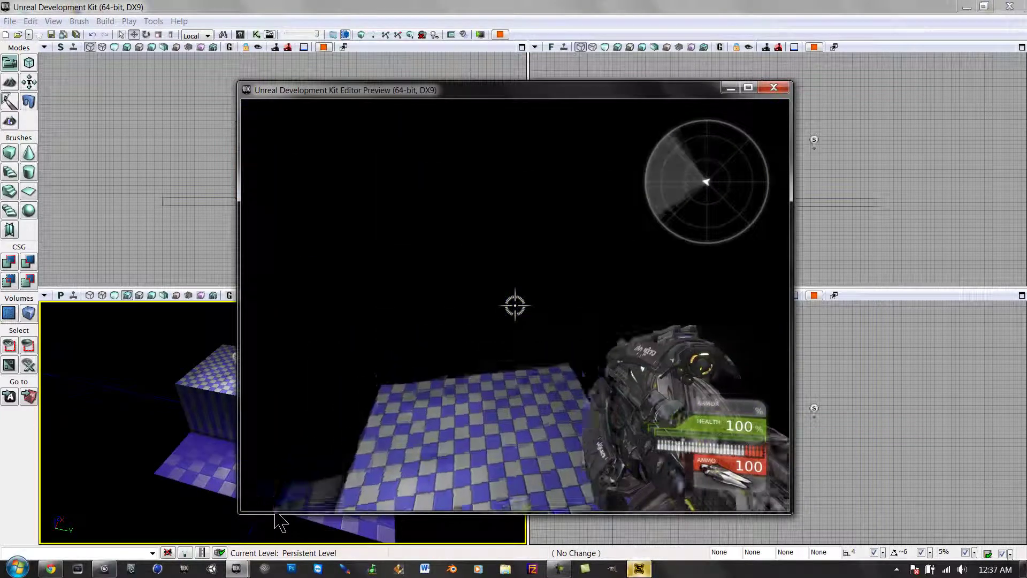
key("w")
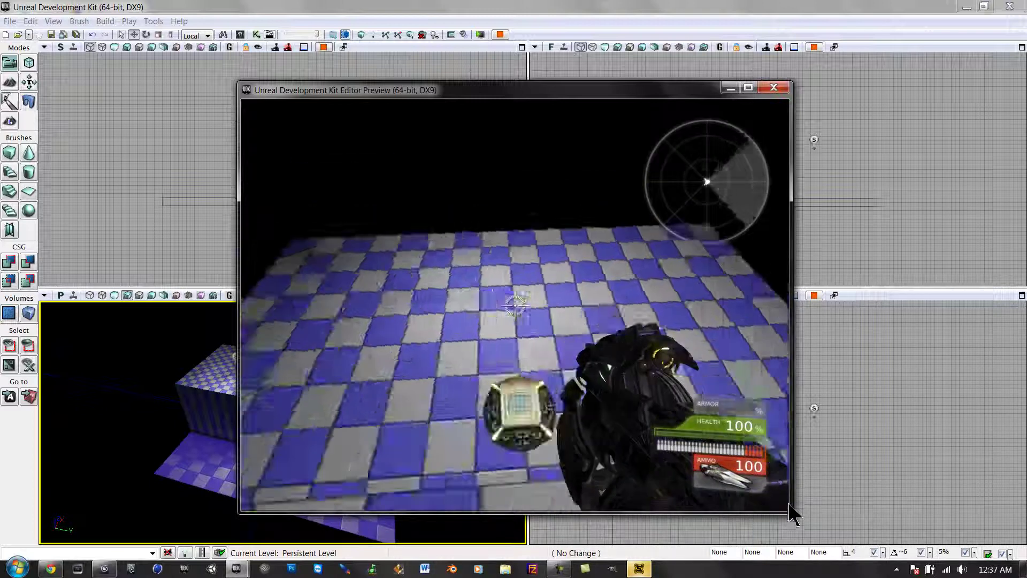
key("Escape")
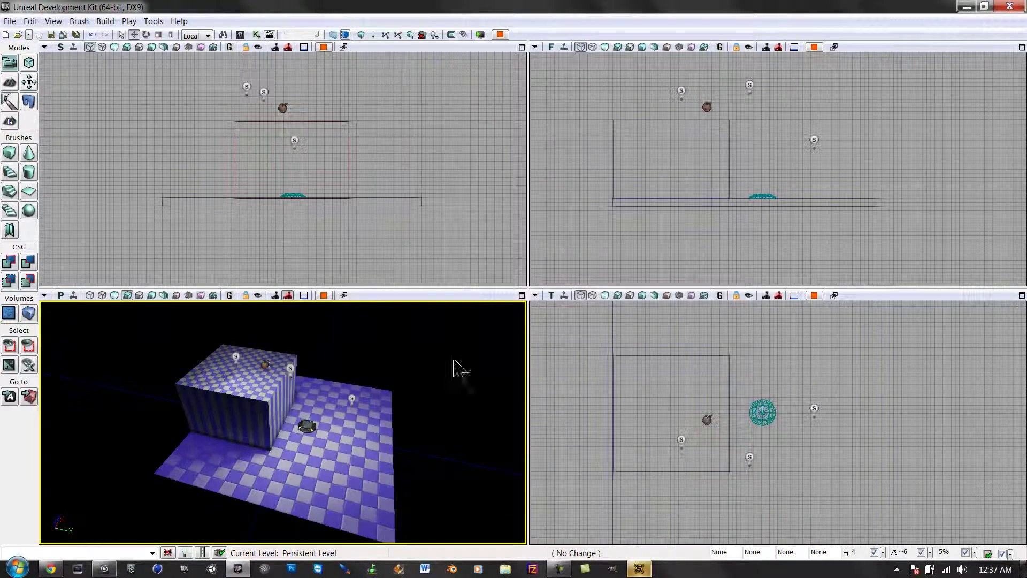
Move the jump pad along the Y axis to the floor edge farthest from the box, rebuild the map and dismiss the results.
key("s")
right_click_drag(310, 404, 320, 449)
key("w")
left_click(315, 420)
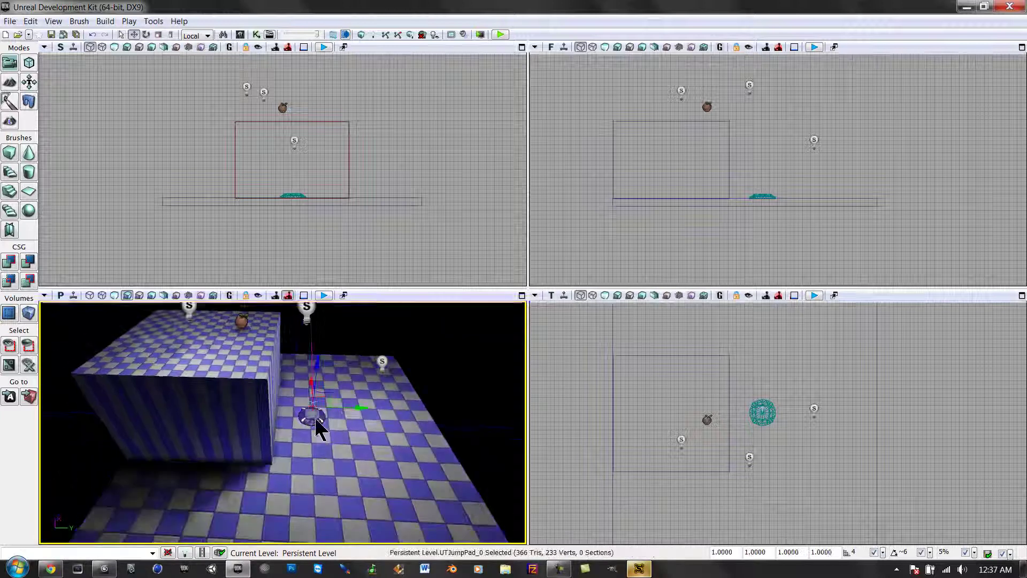
left_click_drag(362, 405, 454, 367)
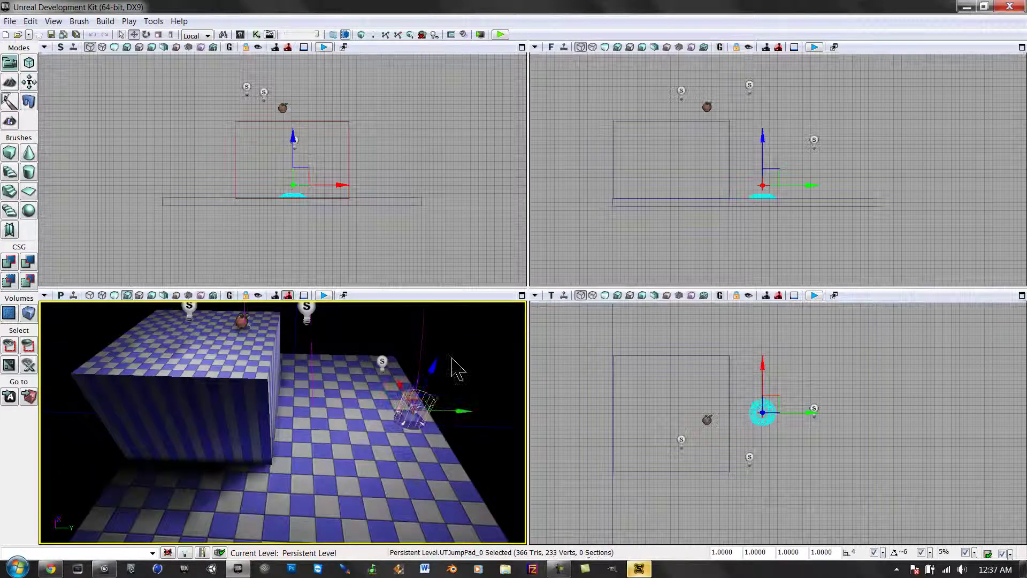
left_click(396, 35)
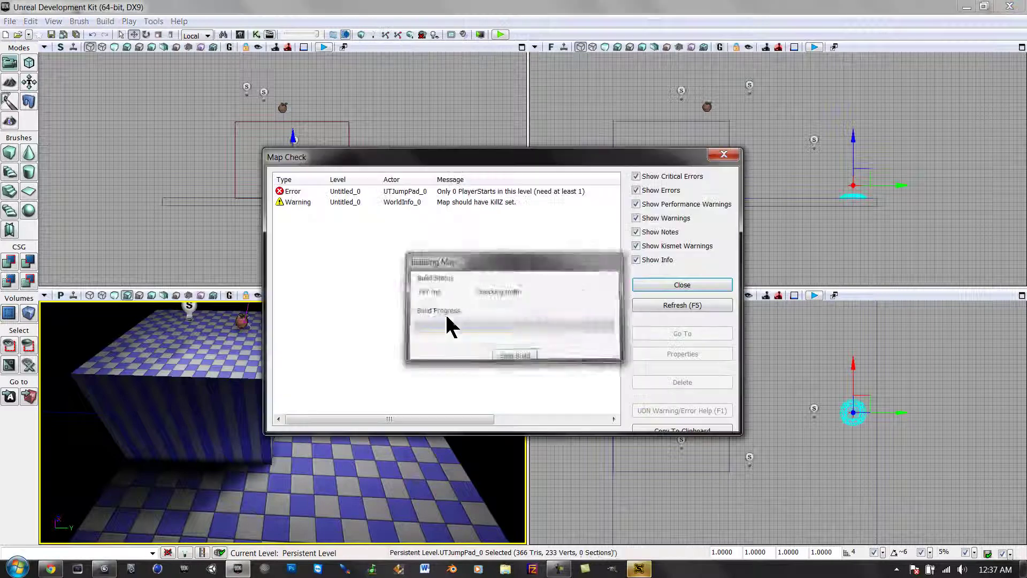
left_click(667, 283)
Test the moved jump pad by playing from the front part of the floor, and exit the preview.
right_click(355, 486)
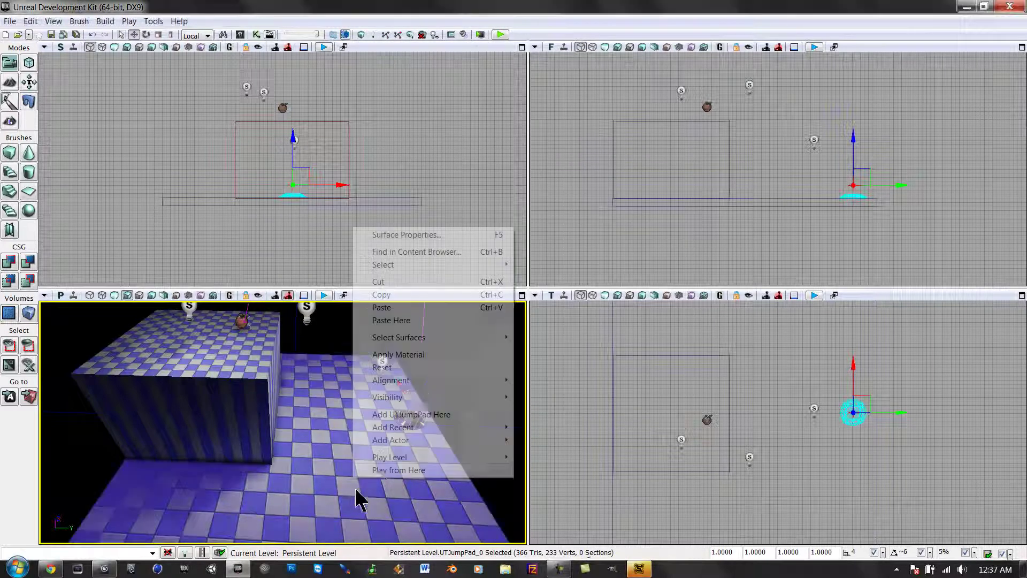
left_click(379, 471)
key("w")
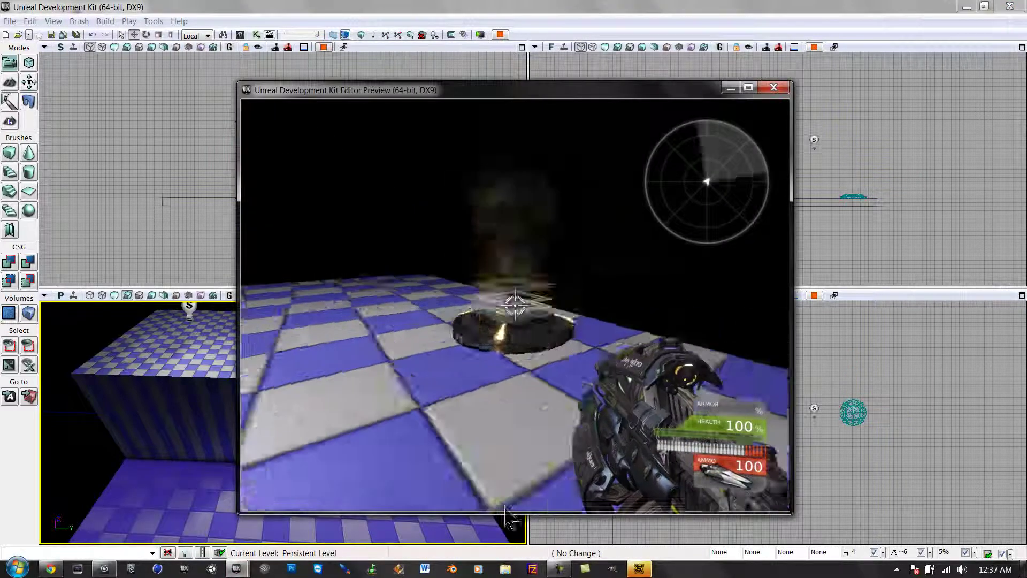
key("w")
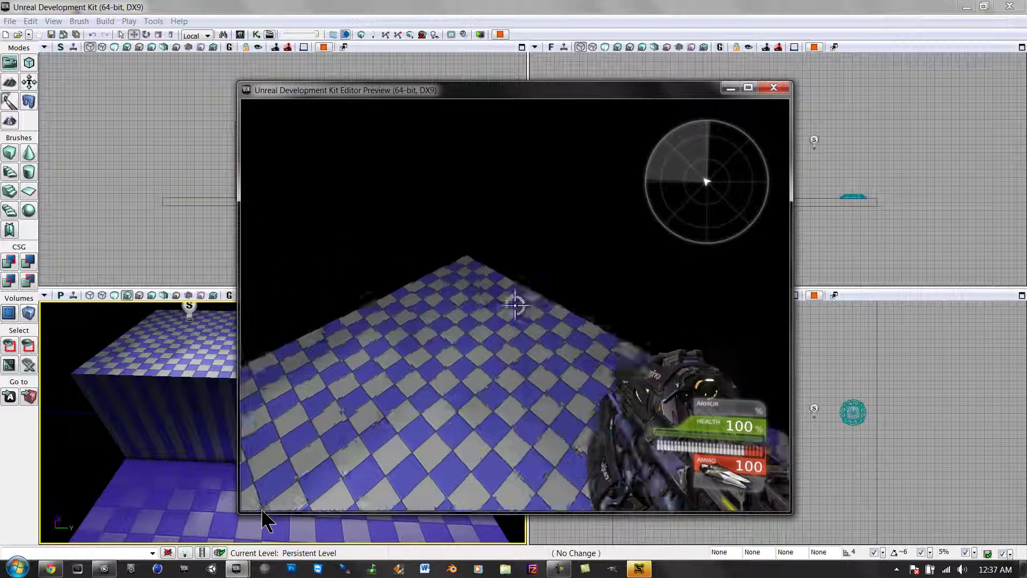
key("Escape")
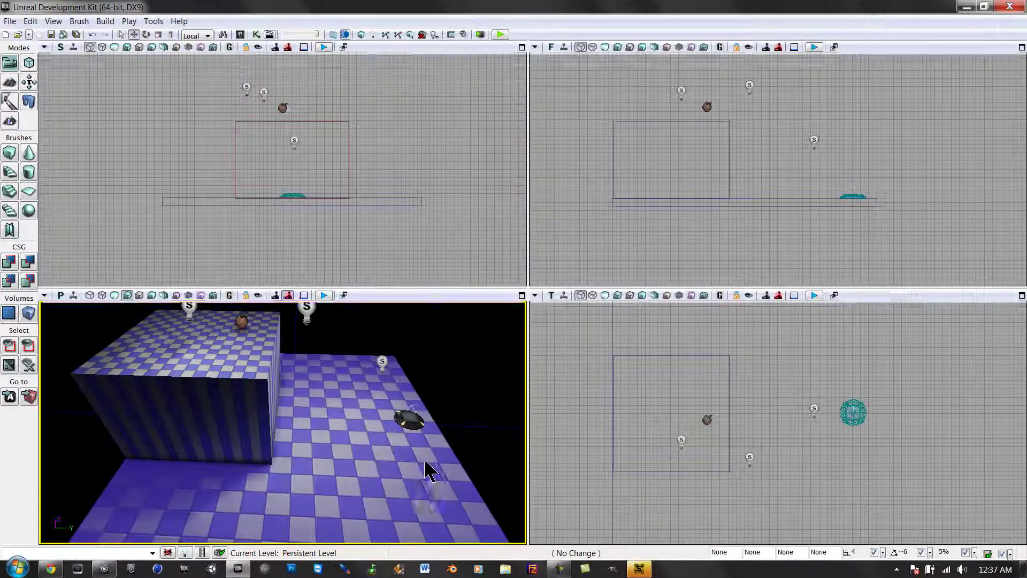
Add a second solid box with CSG Add at the builder brush, far away from the original floor.
key("s")
mouse_move(300, 426)
right_mouse_down()
mouse_move(297, 416)
mouse_move(296, 434)
right_mouse_up()
key("s")
key("d")
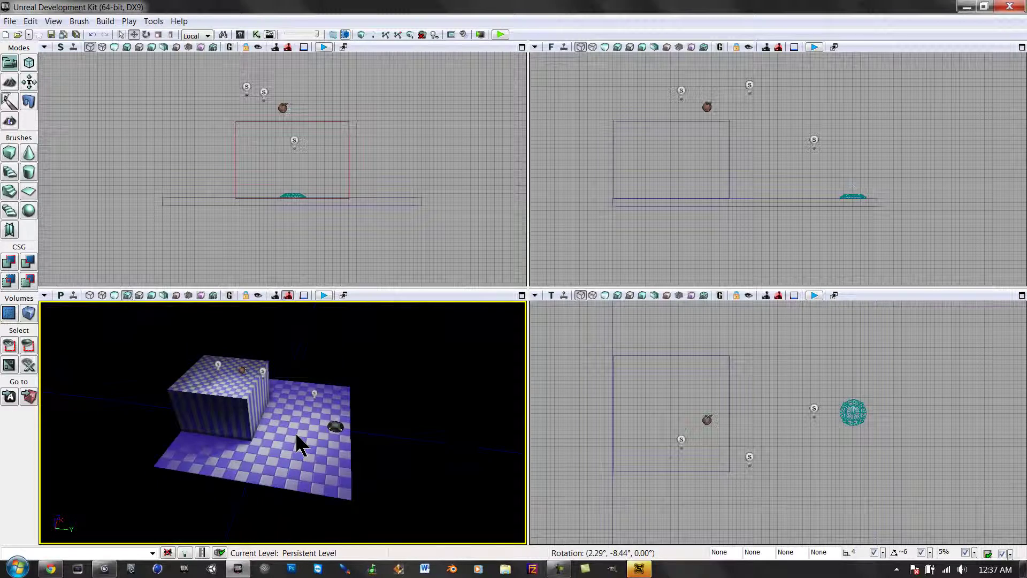
right_click_drag(296, 434, 282, 389)
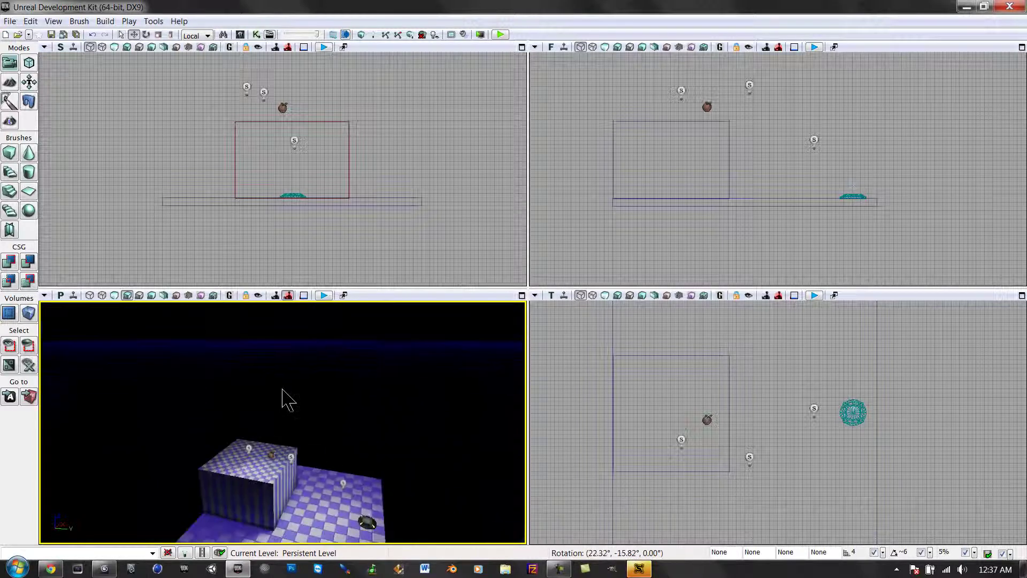
left_click_drag(282, 390, 125, 355)
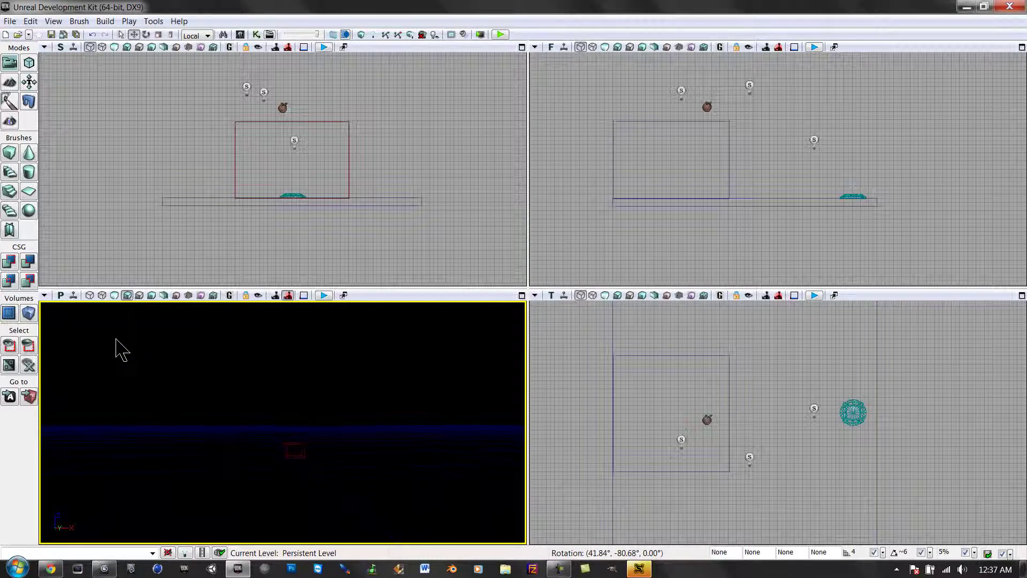
left_click(12, 266)
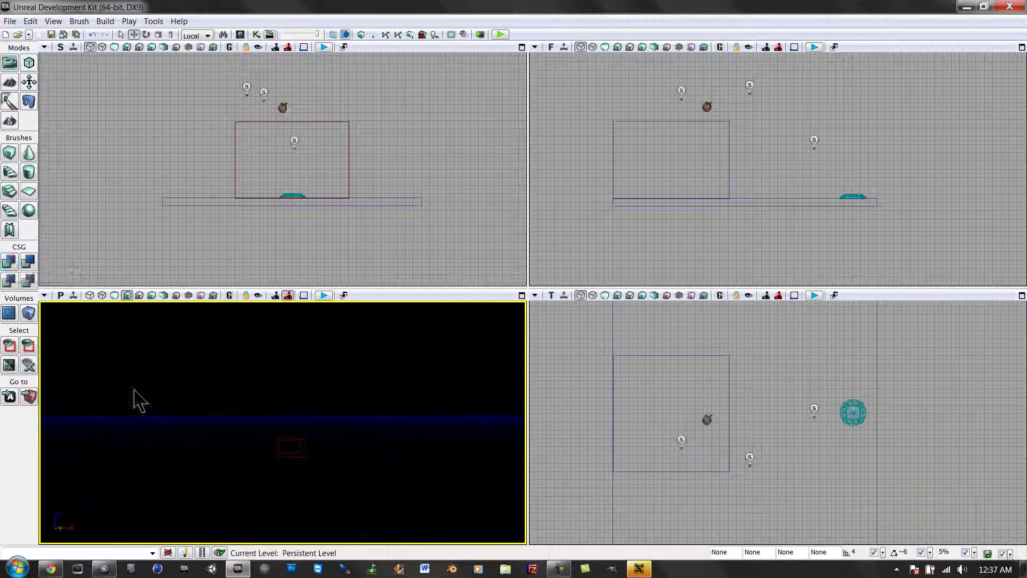
Place a point light on top of the distant box and raise it above the surface.
left_click_drag(166, 392, 232, 395)
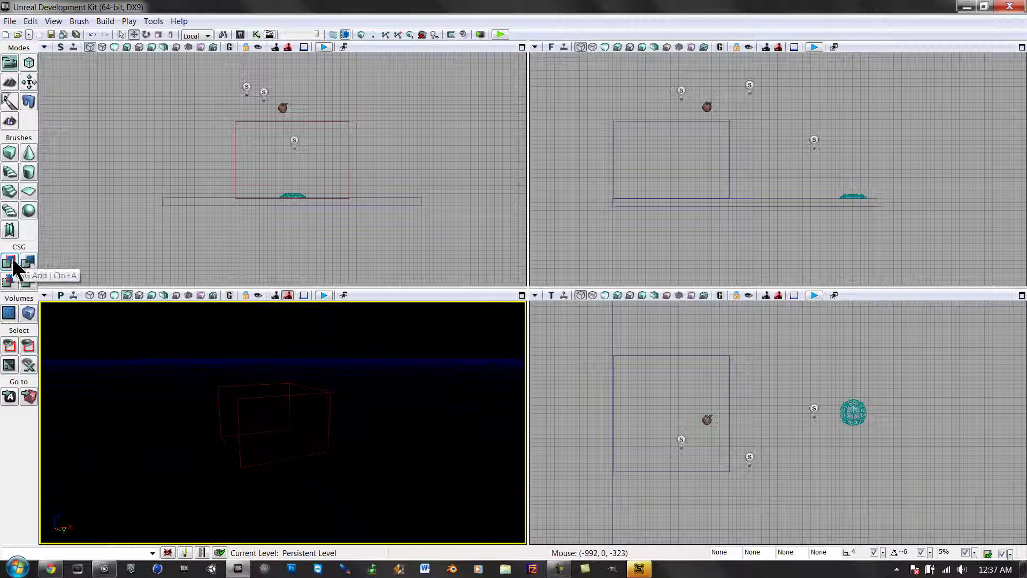
right_click_drag(176, 382, 193, 400)
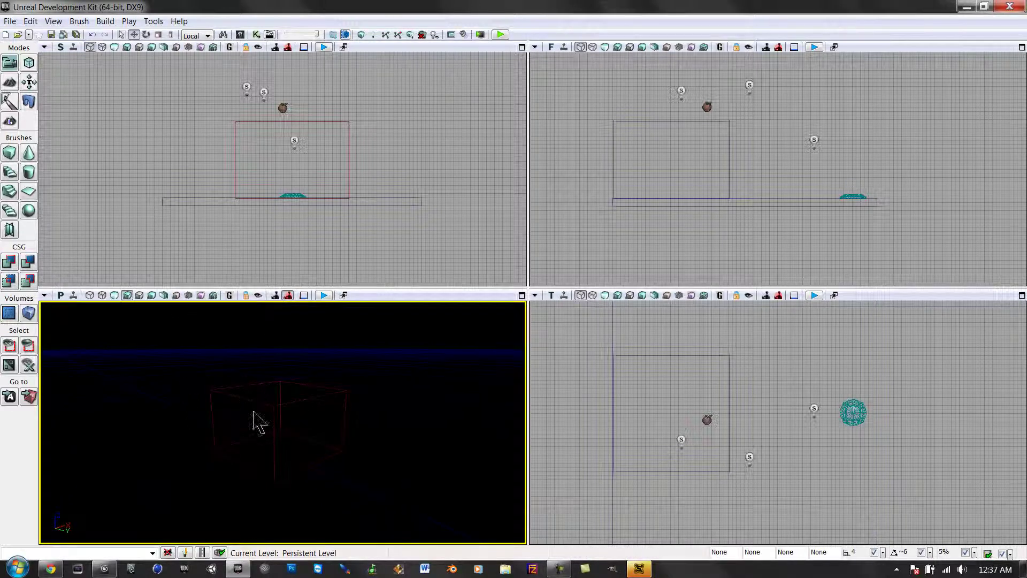
left_click(290, 393)
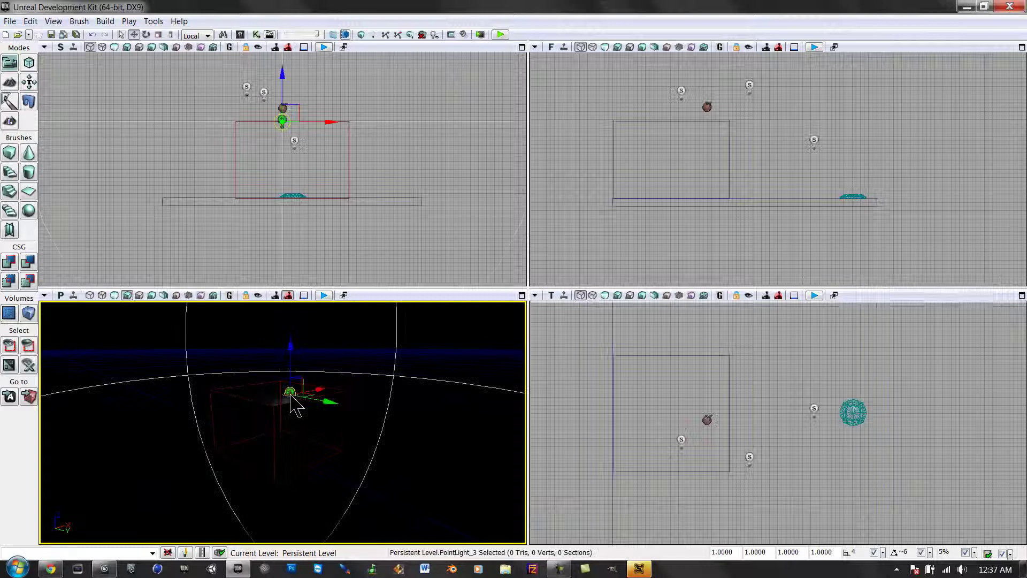
left_click_drag(292, 343, 296, 312)
Move the jump pad from the original floor to the distant box and raise it onto the box's top surface.
right_click_drag(296, 312, 527, 360)
left_click_drag(529, 368, 311, 412)
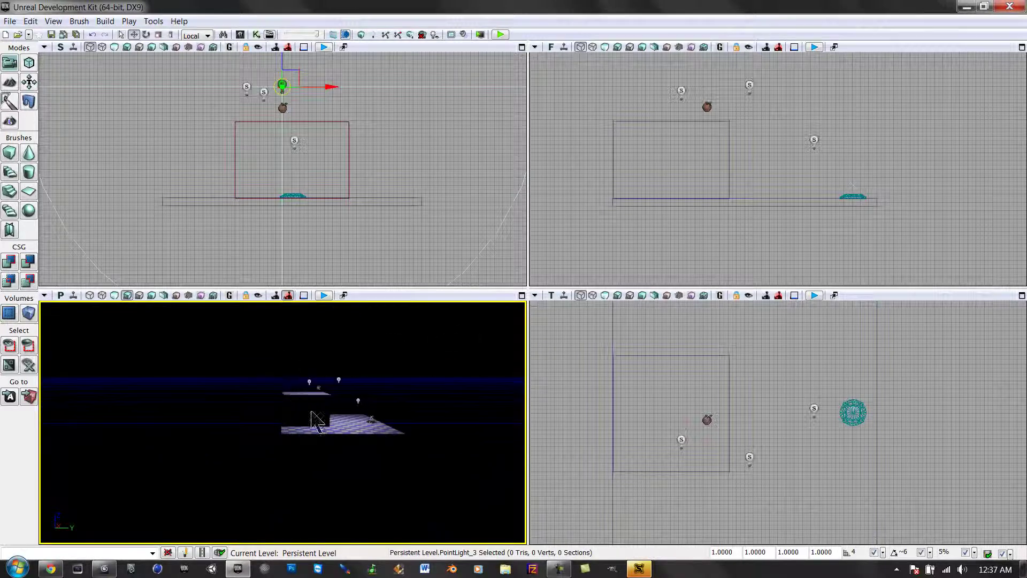
left_click(375, 424)
left_click_drag(416, 428, 336, 433)
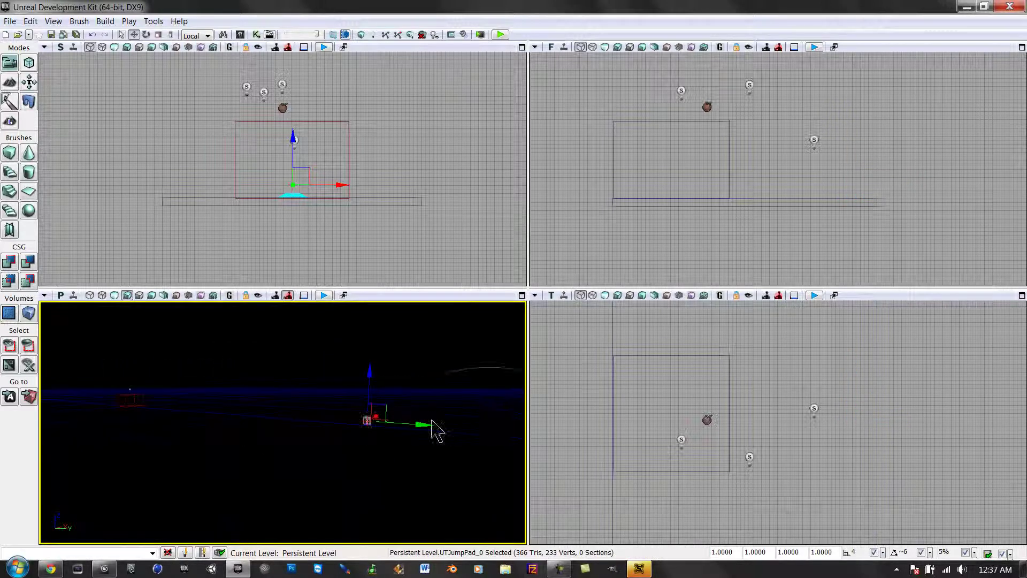
left_click_drag(421, 426, 138, 388)
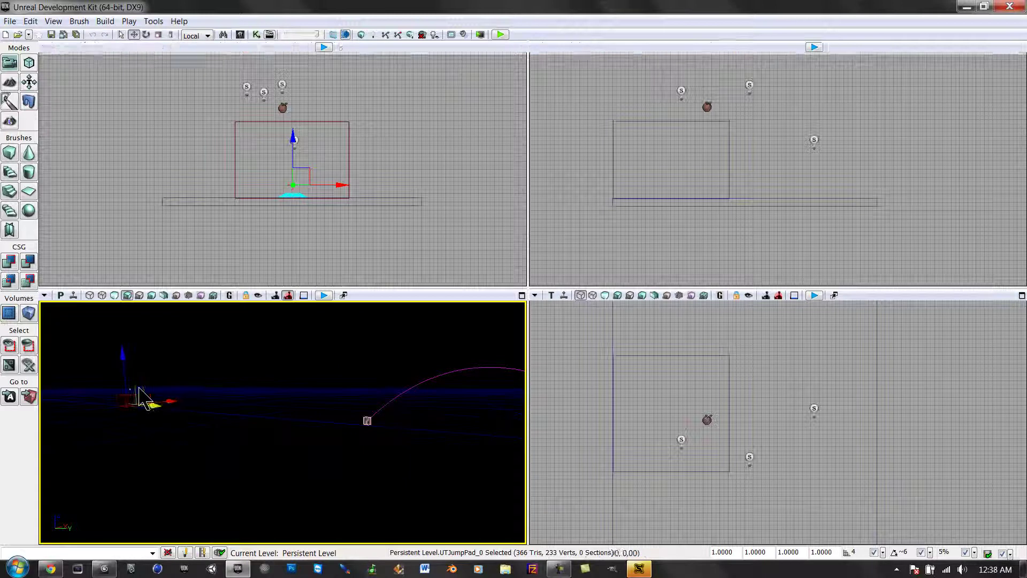
right_click_drag(138, 388, 163, 439)
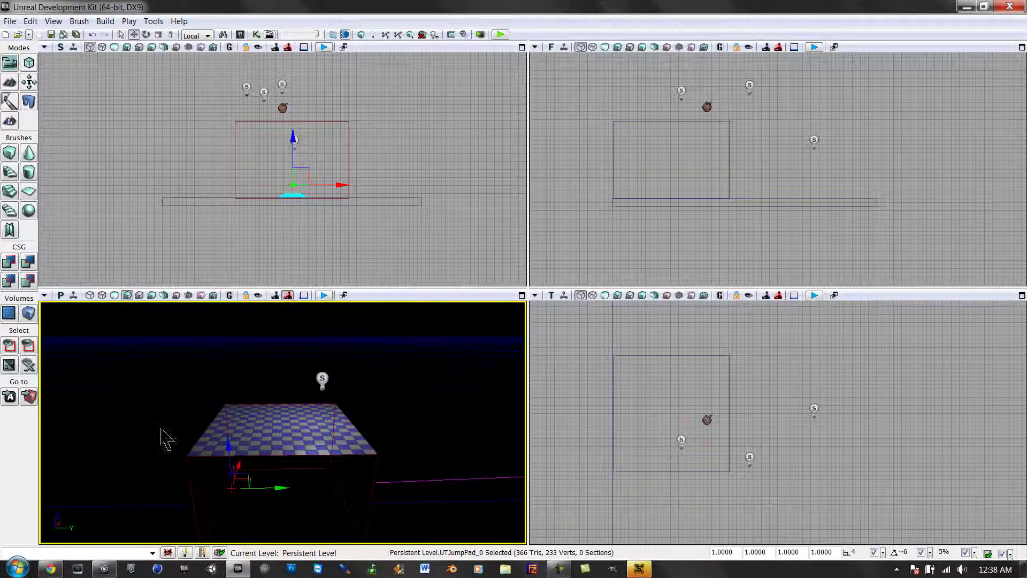
left_click_drag(232, 455, 236, 363)
left_click_drag(271, 408, 323, 410)
Rebuild the map with the jump pad on the distant box and close the Map Check results.
right_click_drag(278, 444, 448, 408)
left_click_drag(449, 417, 348, 428)
left_click(410, 34)
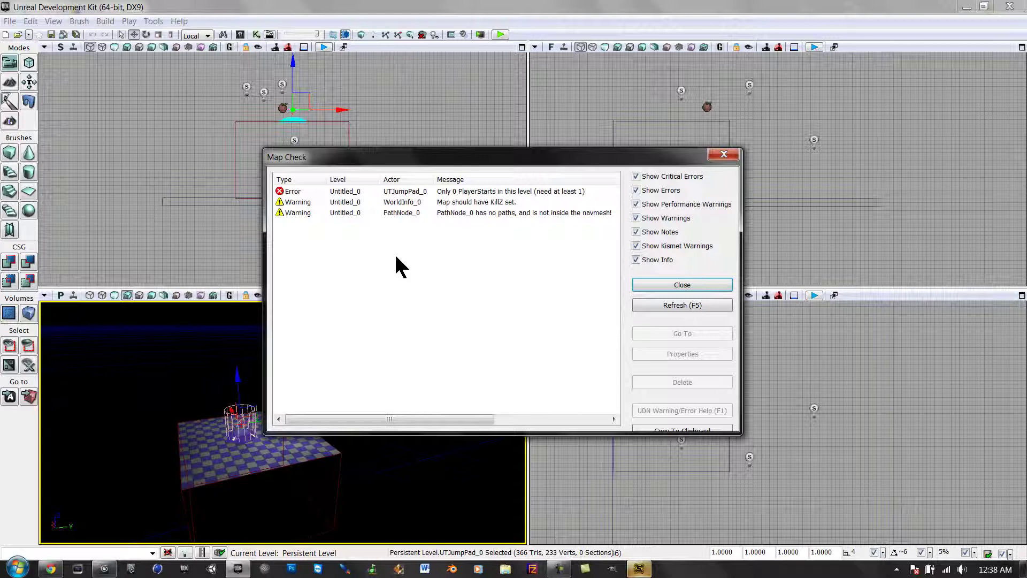
left_click(682, 285)
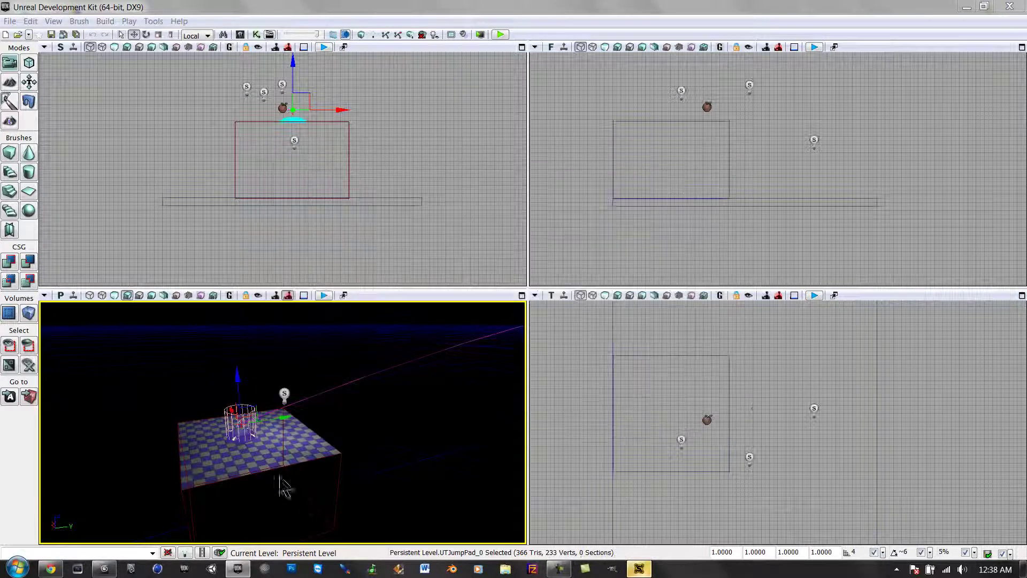
Start a play test from the distant box's top surface and walk the player onto the jump pad.
right_click(272, 452)
left_click(305, 440)
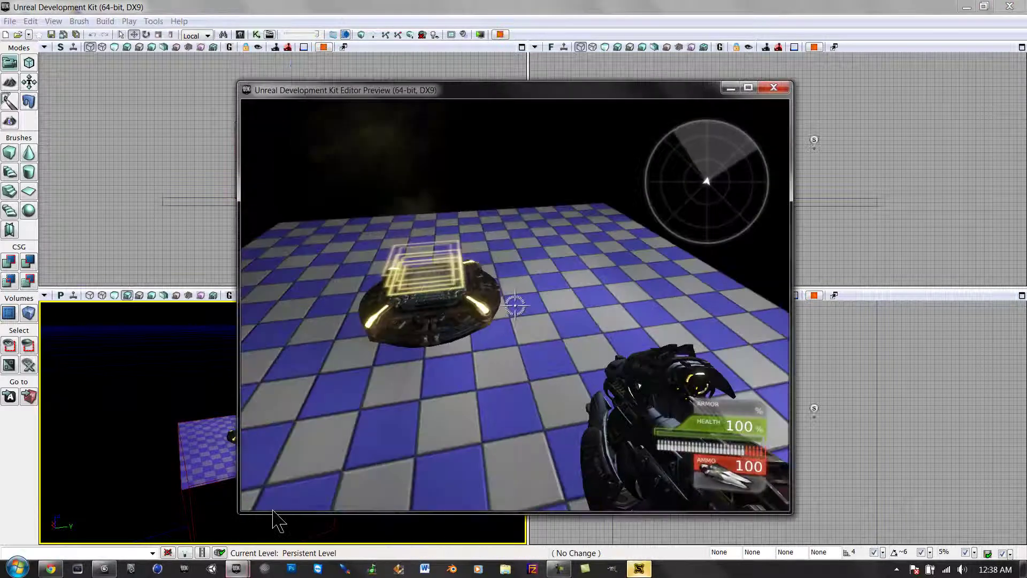
key("a")
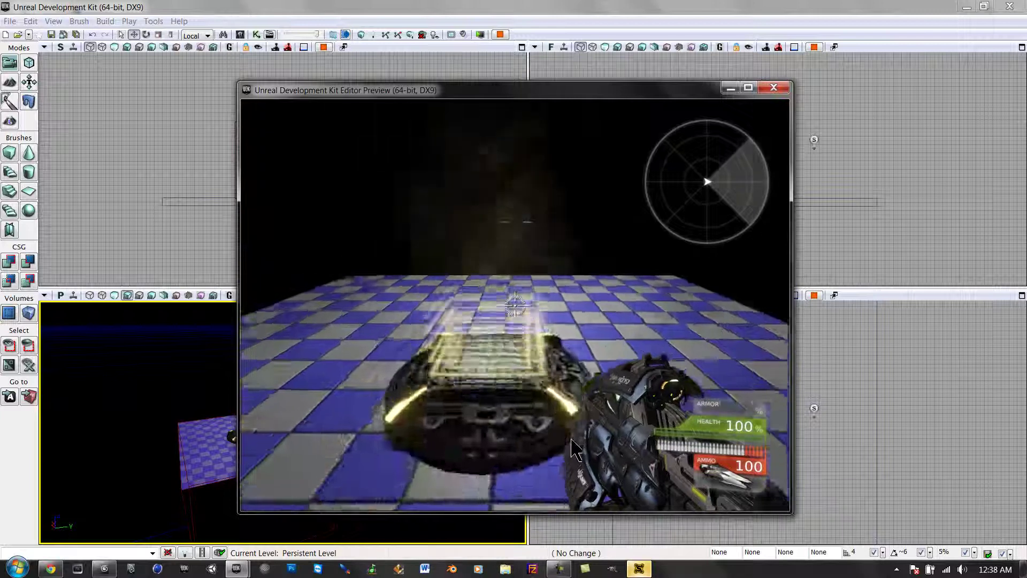
key("w")
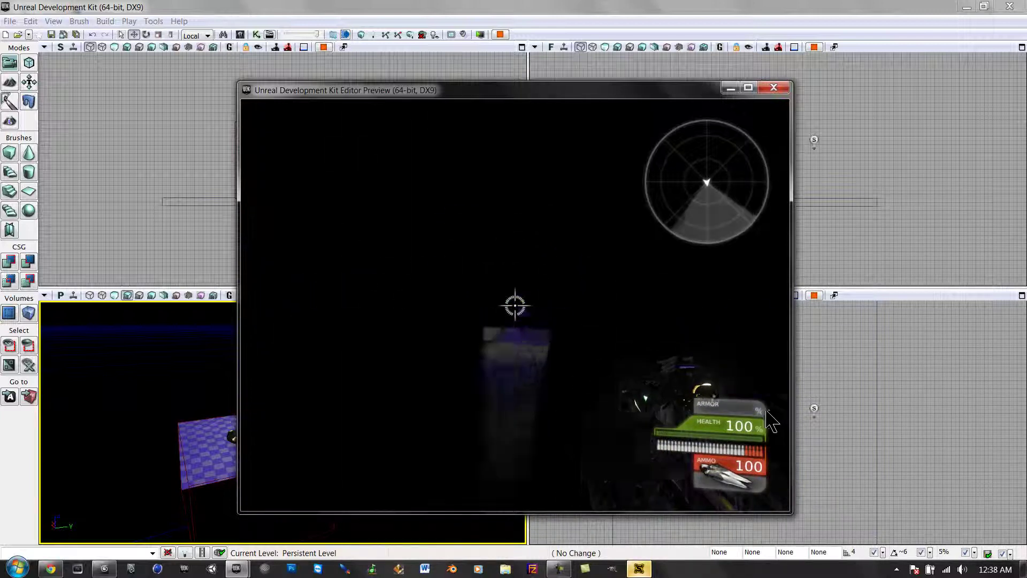
Walk the player around the large box on the original floor, looking back toward the distant box, and end the play test.
key("d")
key("d")
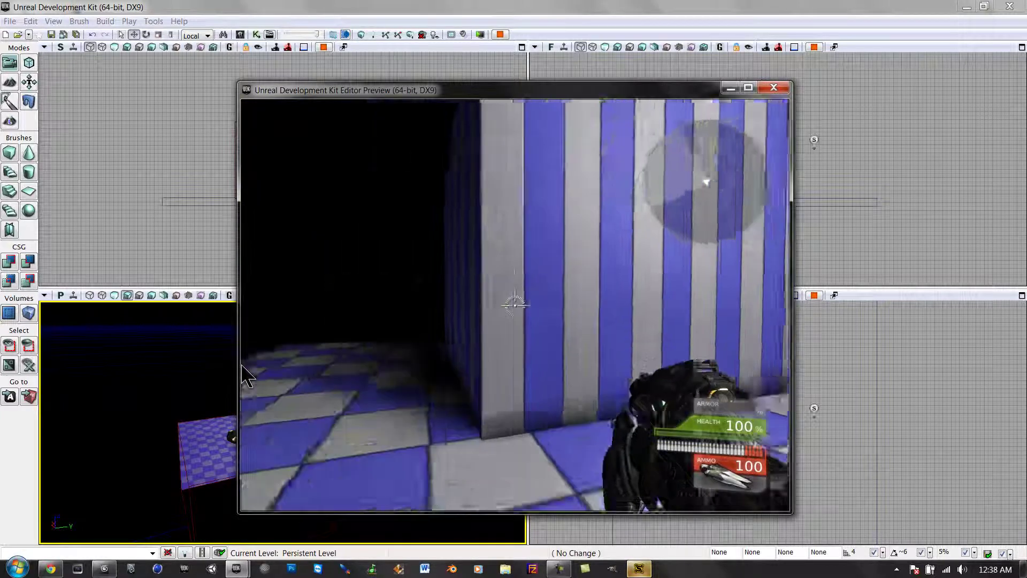
key("a")
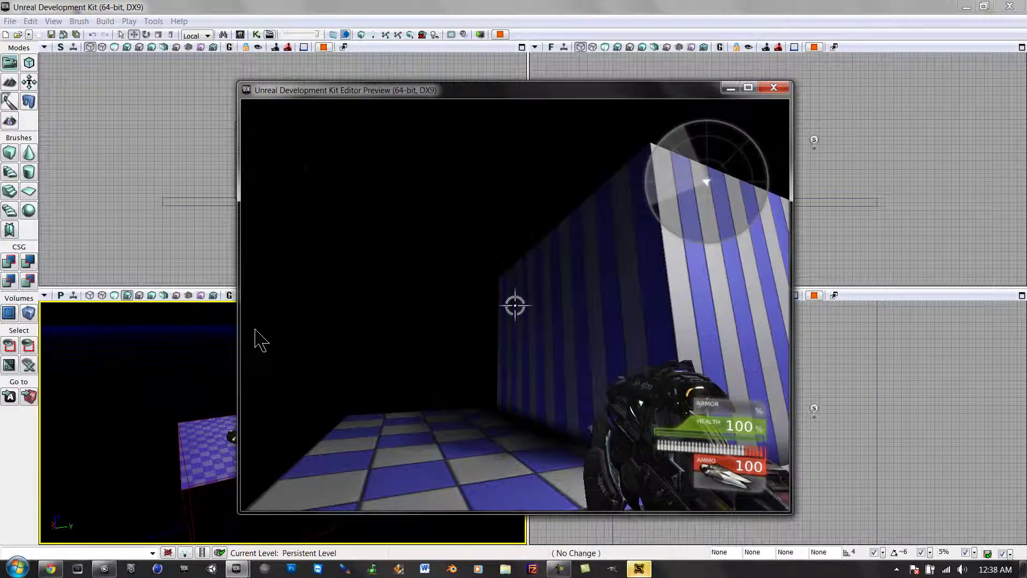
key("a")
key("w")
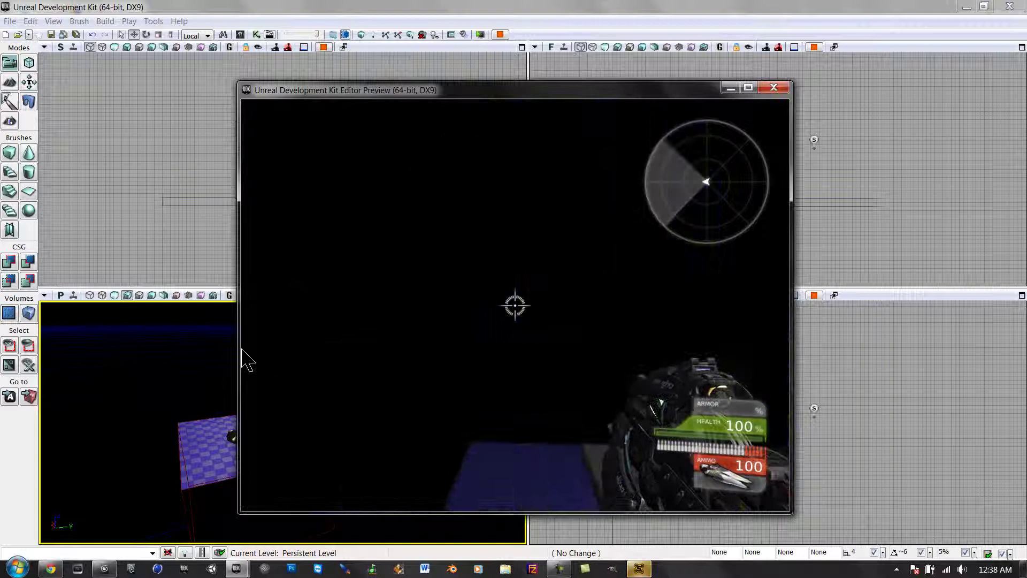
left_click(260, 353)
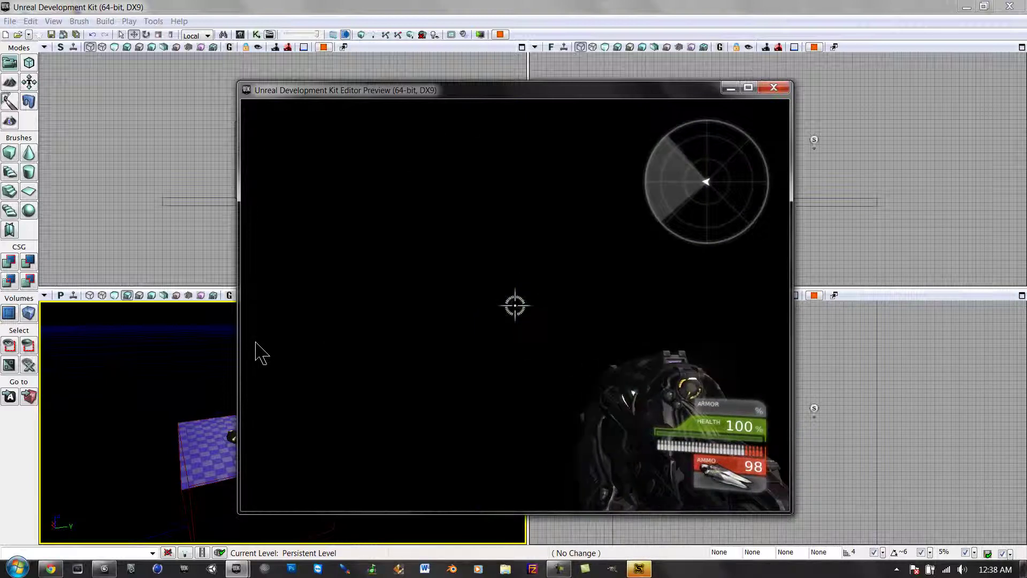
key("a")
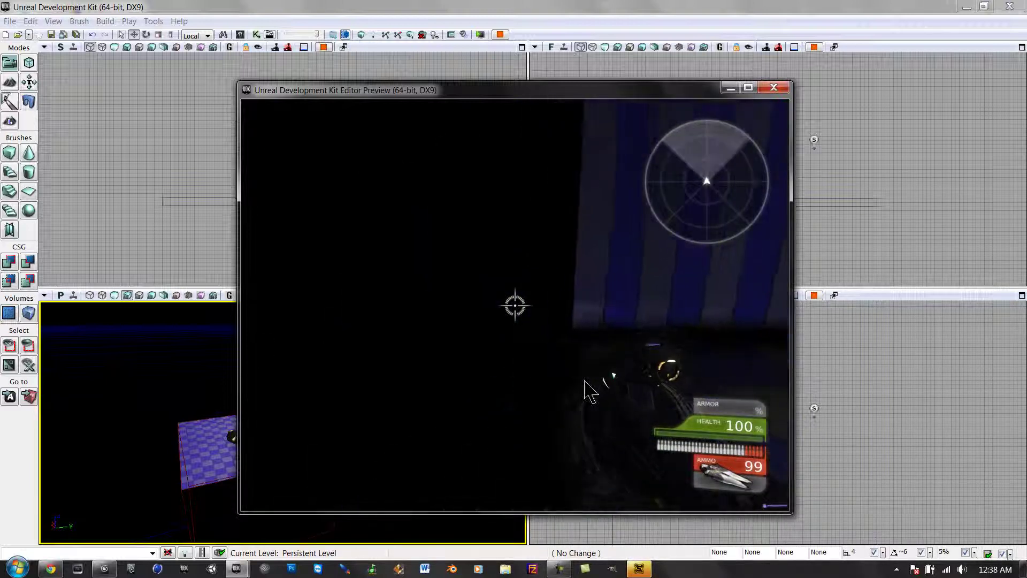
key("Escape")
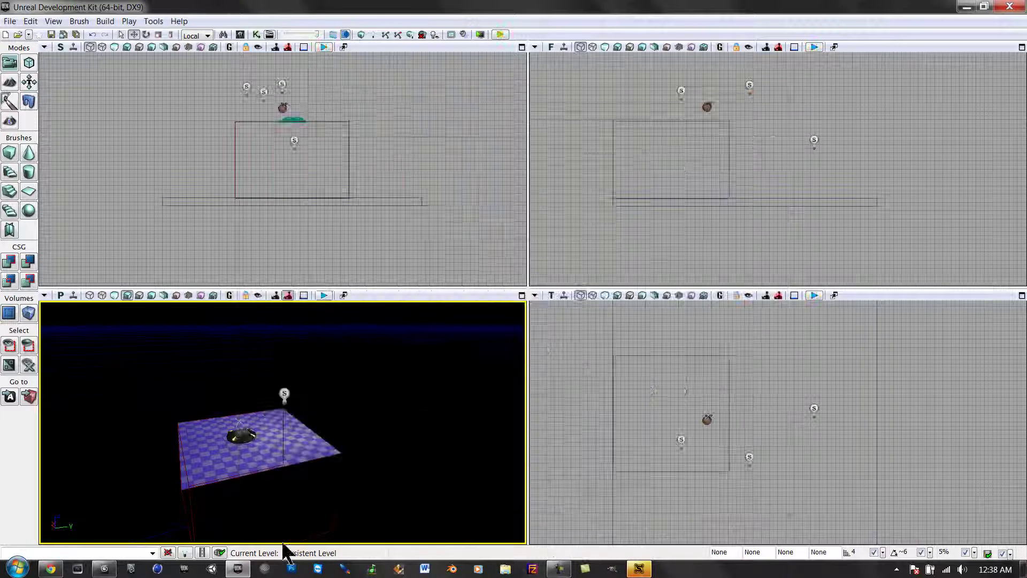
left_click_drag(284, 479, 208, 464)
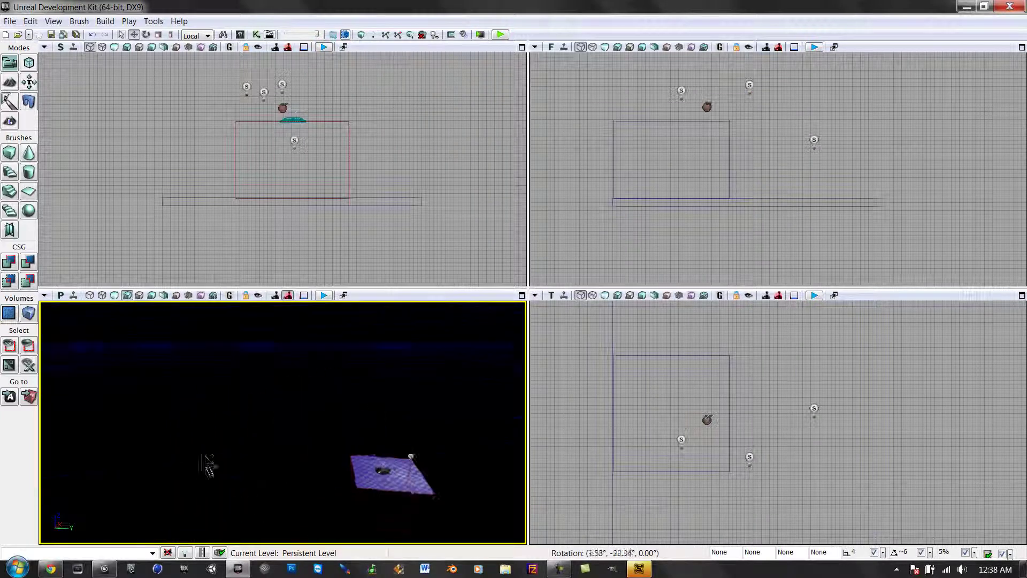
right_click_drag(206, 457, 117, 433)
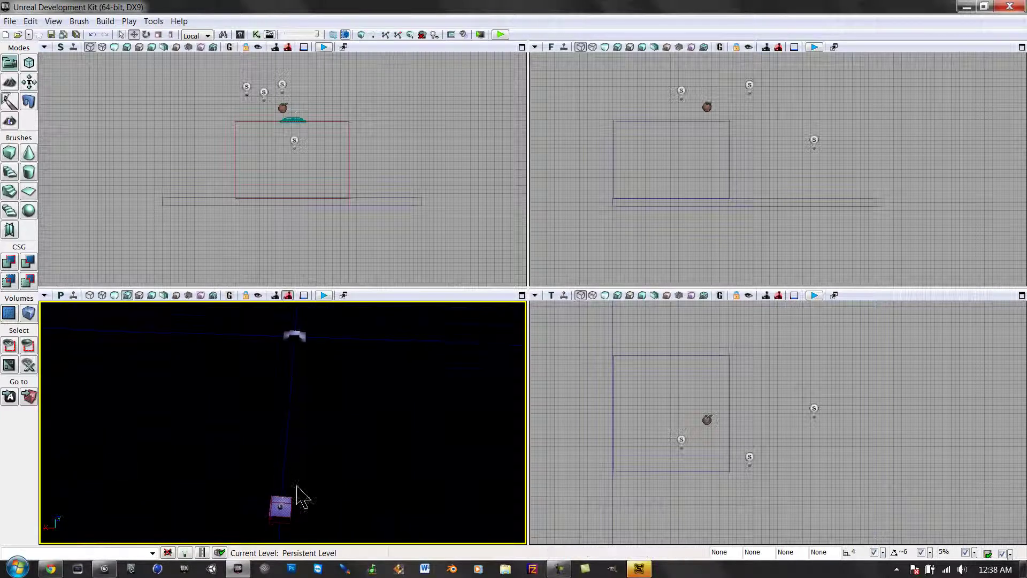
left_click(559, 569)
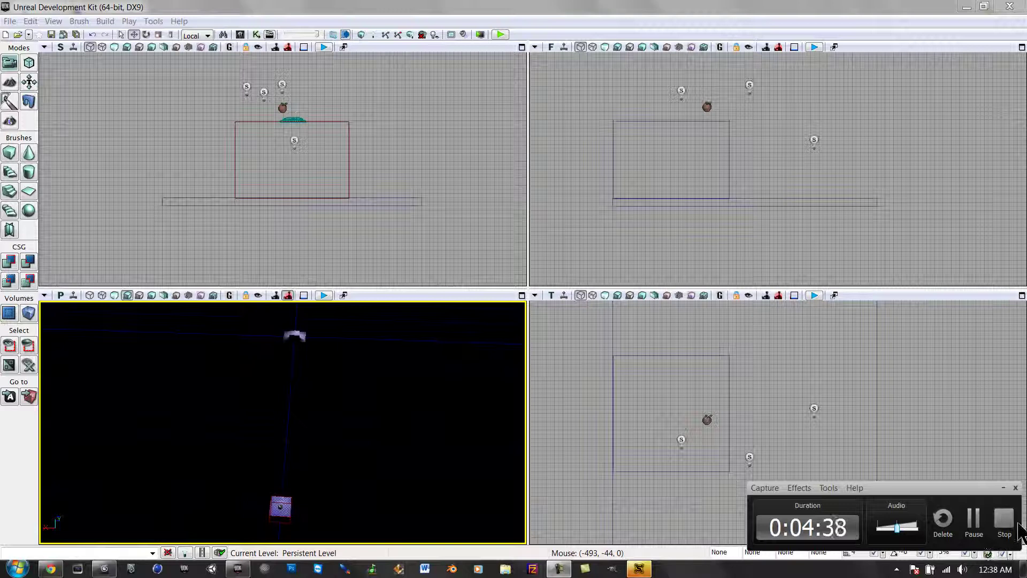